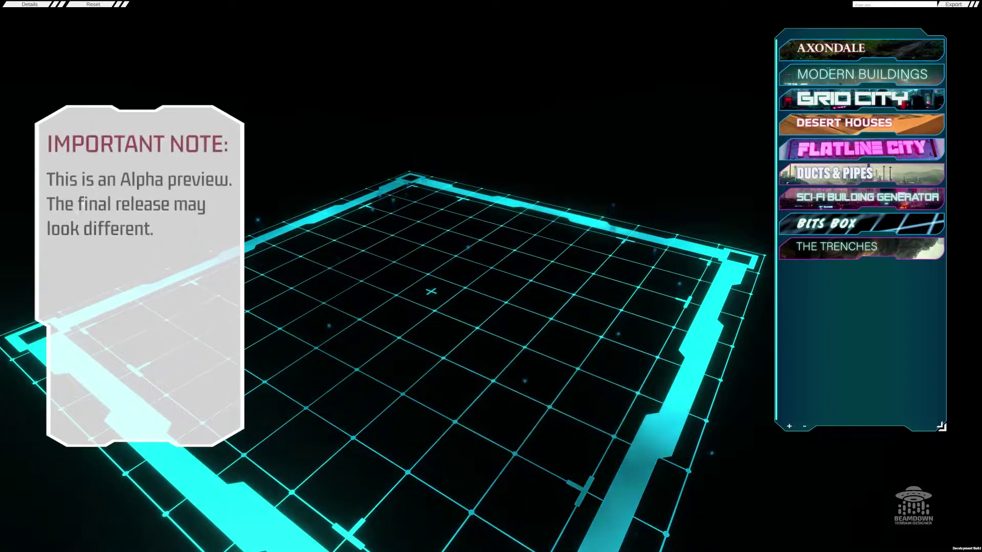
# From the Sci-Fi Building Generator set, place a chamfered platform block near the middle of the grid.
pyautogui.click(841, 205)
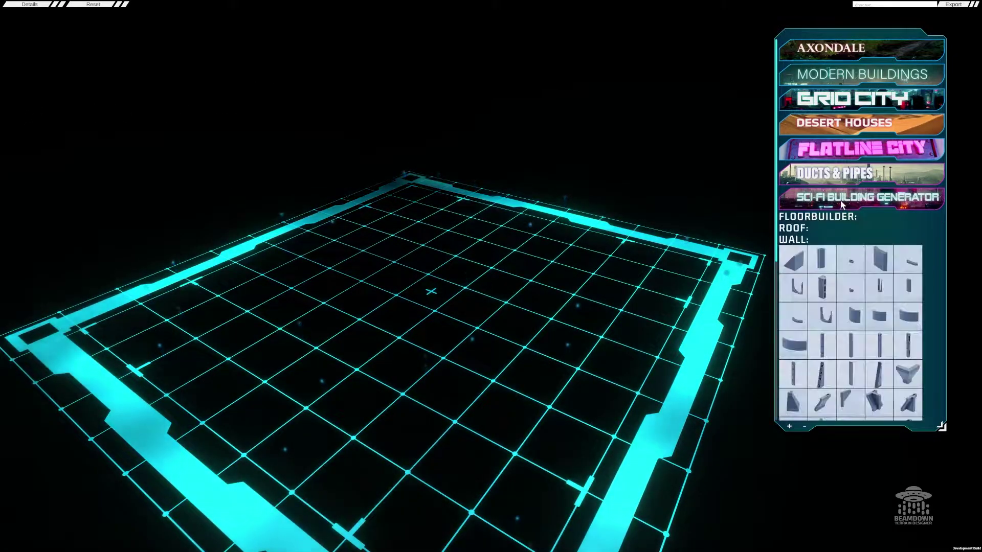
pyautogui.scroll(-1, 850, 304)
pyautogui.scroll(-4, 850, 304)
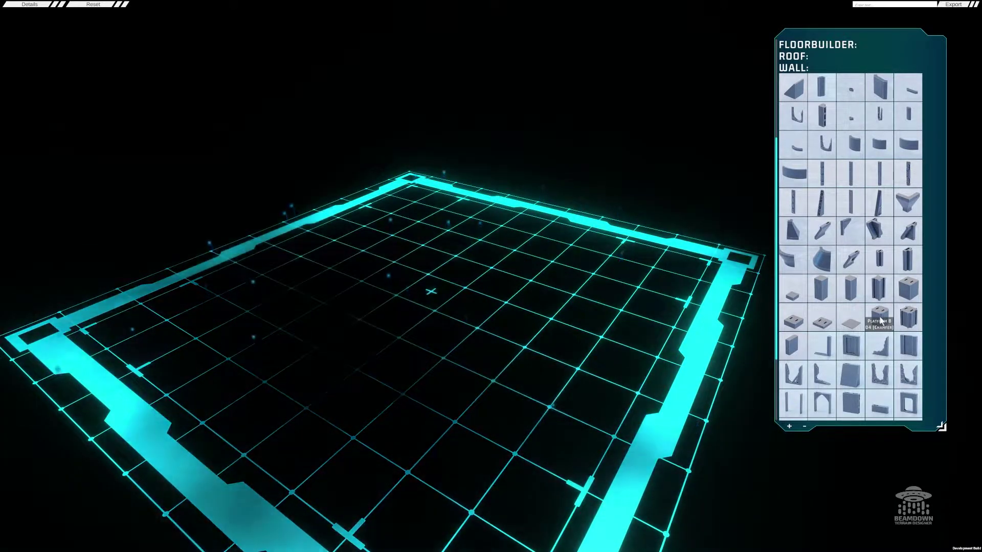
pyautogui.click(880, 314)
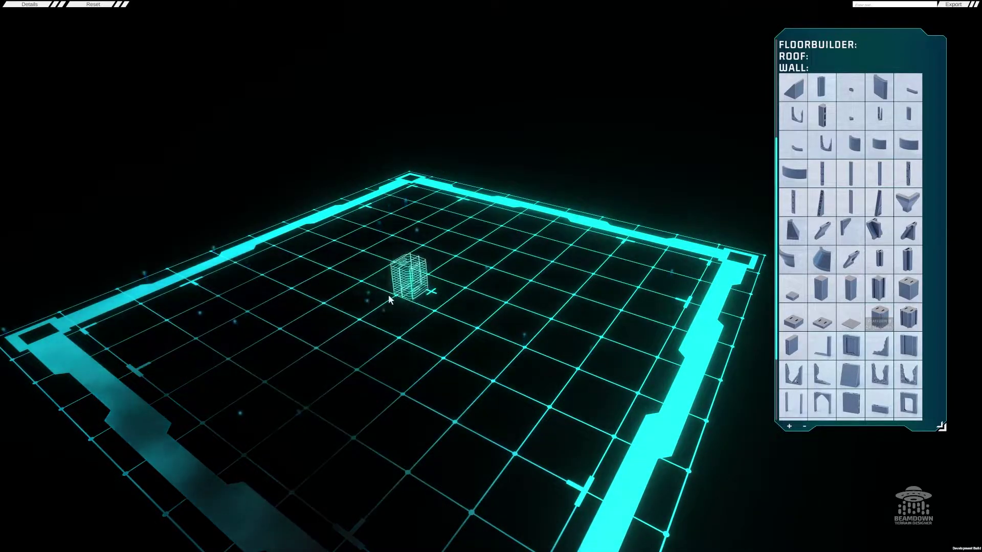
pyautogui.click(360, 301)
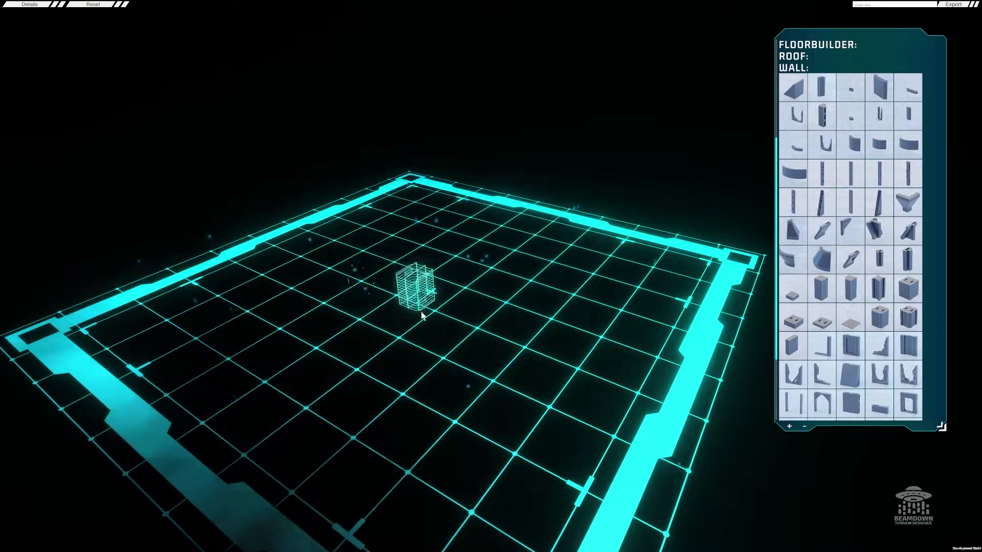
pyautogui.rightClick(448, 300)
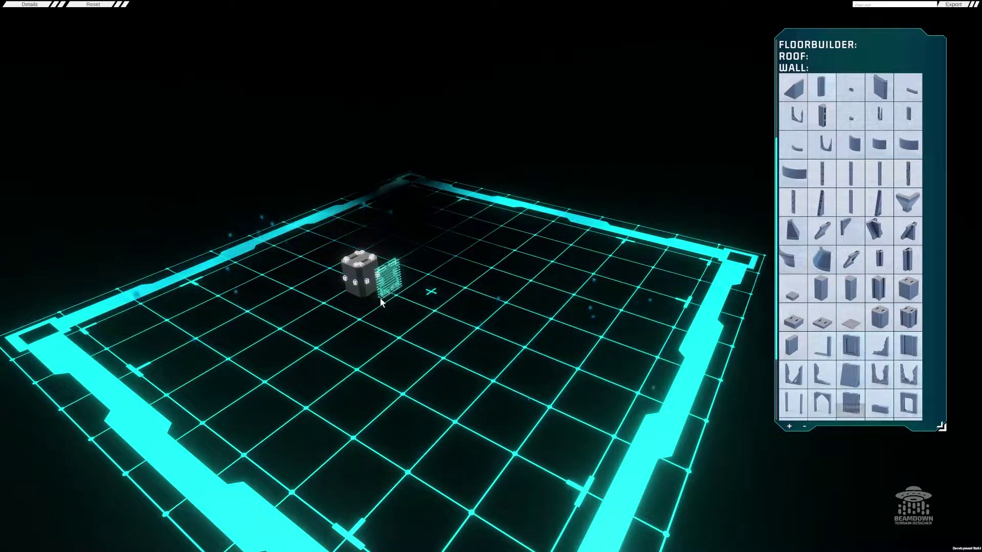
# Attach 2-inch straight blank walls to two adjacent sides of the chamfered block so they form an L-shaped corner.
pyautogui.click(366, 282)
pyautogui.moveTo(383, 286); pyautogui.dragTo(260, 305, button='middle')
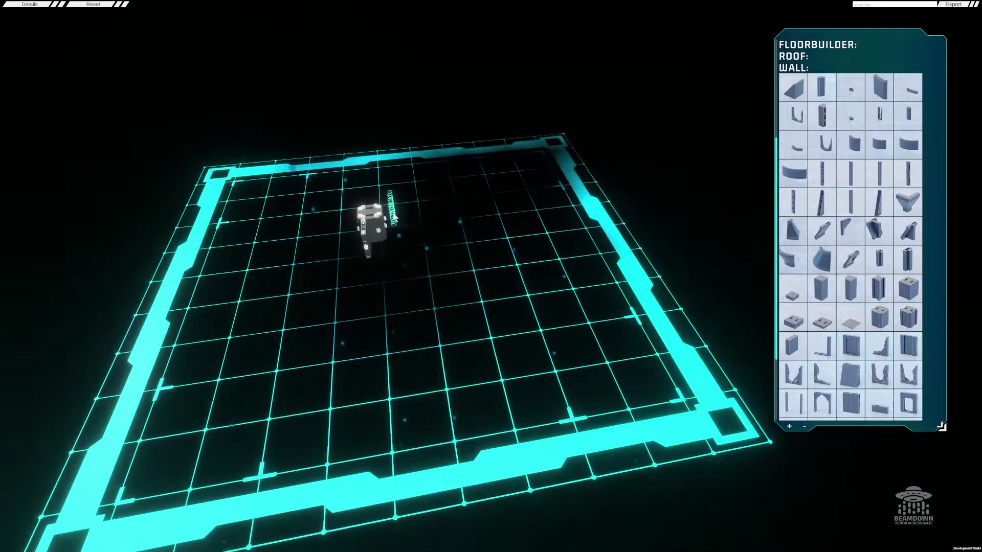
pyautogui.moveTo(394, 217); pyautogui.dragTo(388, 194, button='middle')
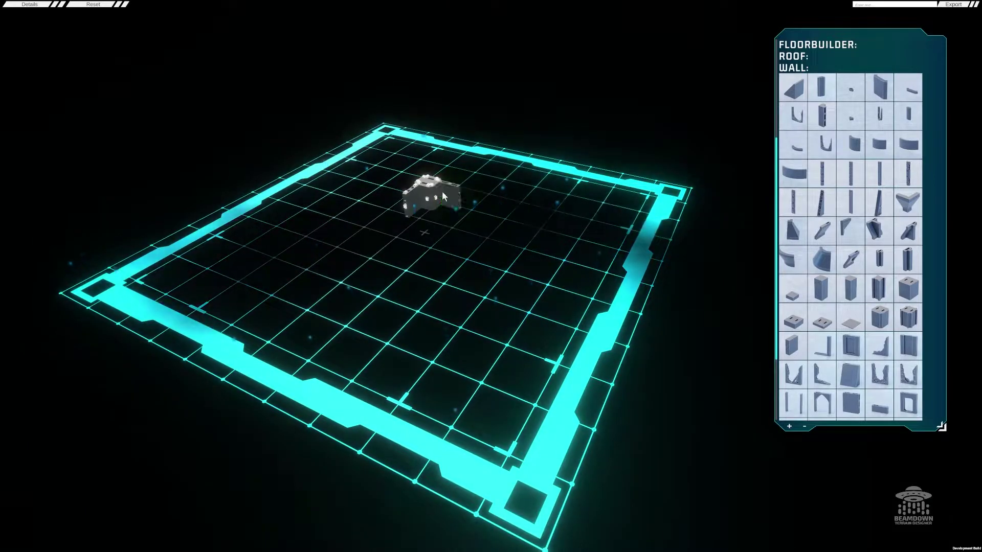
pyautogui.moveTo(422, 238); pyautogui.dragTo(598, 264, button='middle')
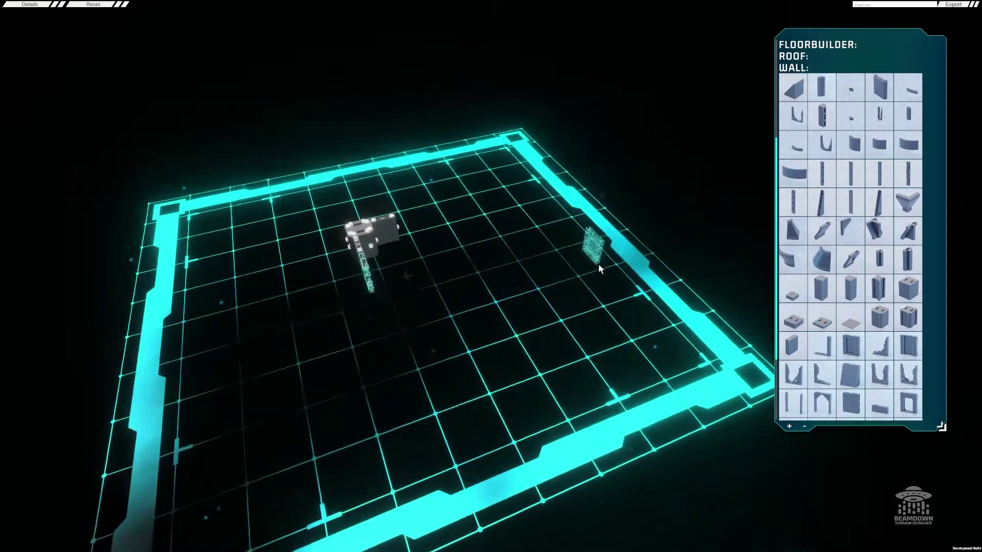
pyautogui.moveTo(475, 271); pyautogui.dragTo(544, 278, button='middle')
pyautogui.rightClick(545, 278)
# Add a window wall section to the end of both walls and extend the front wall with a straight blank wall.
pyautogui.scroll(-2, 861, 366)
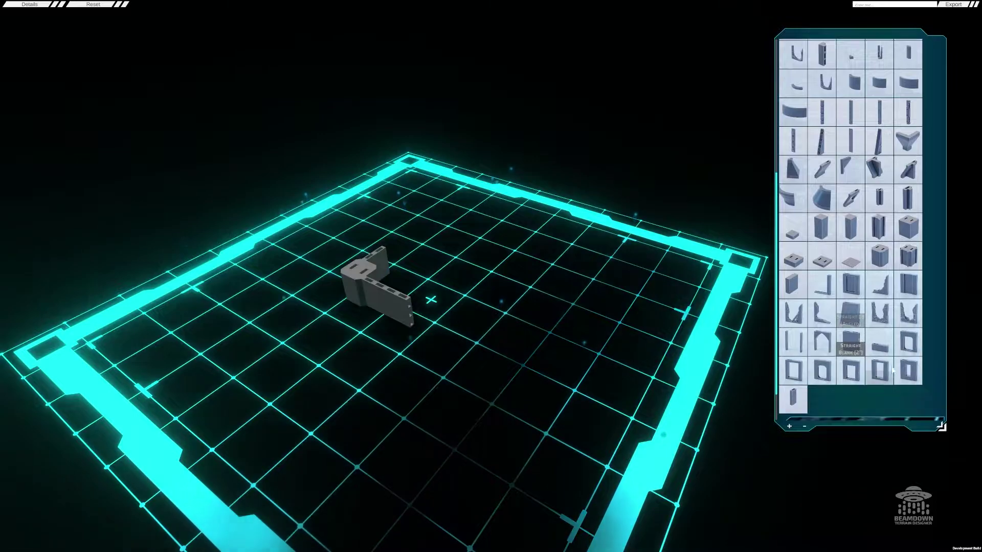
pyautogui.click(913, 336)
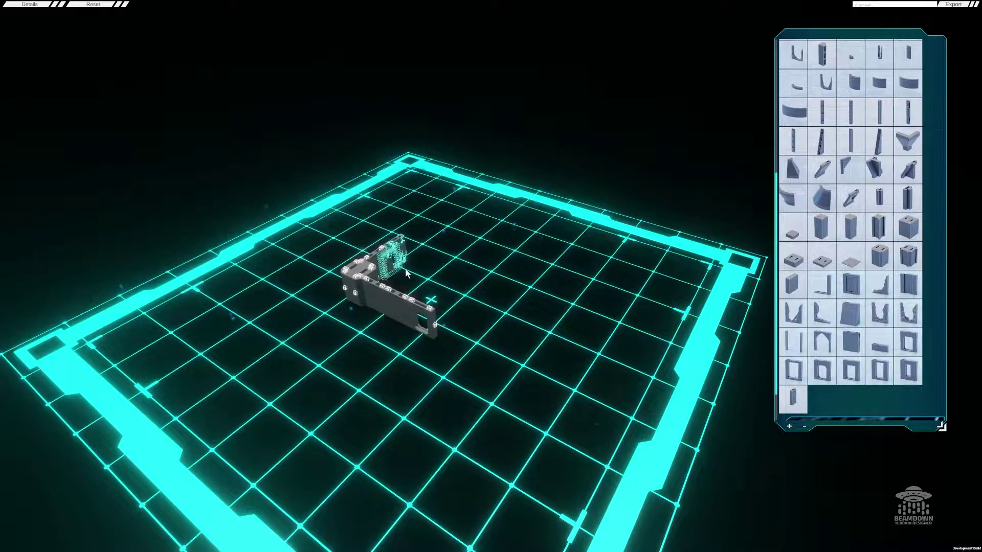
pyautogui.moveTo(503, 351); pyautogui.dragTo(656, 355, button='middle')
pyautogui.rightClick(656, 355)
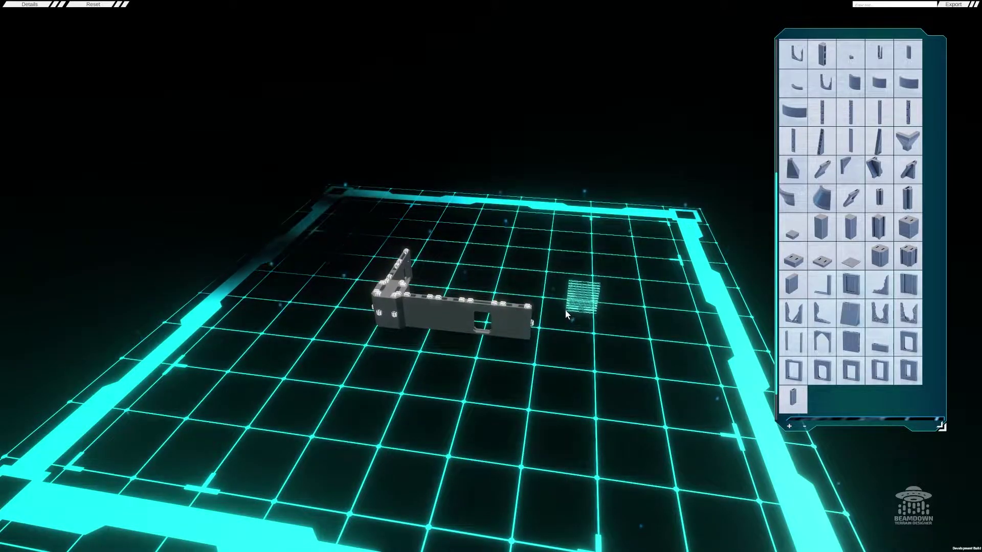
pyautogui.moveTo(565, 309); pyautogui.dragTo(462, 321, button='middle')
# Build a two-by-two platform of square blocks at the front wall's end and attach a straight wall to its inner side.
pyautogui.scroll(2, 851, 194)
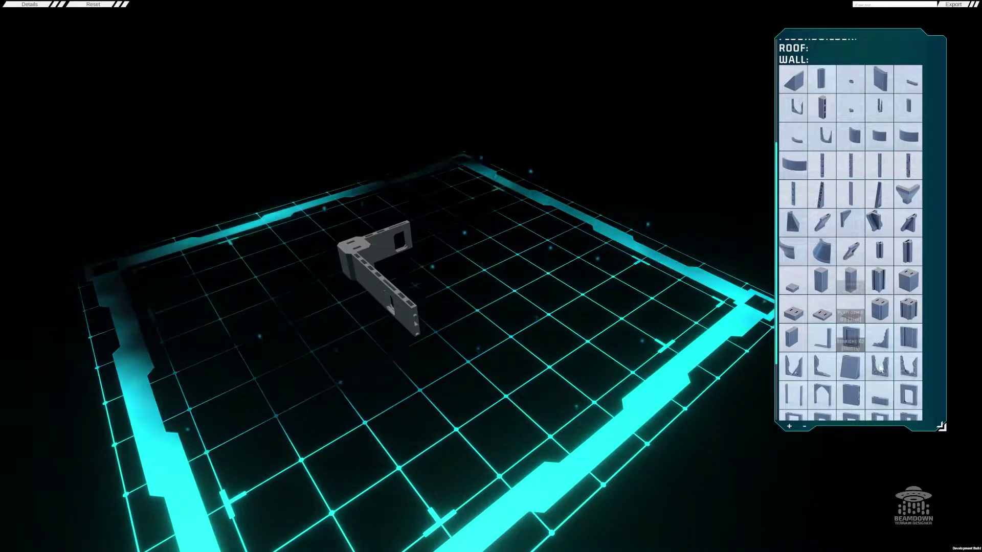
pyautogui.scroll(-3, 869, 292)
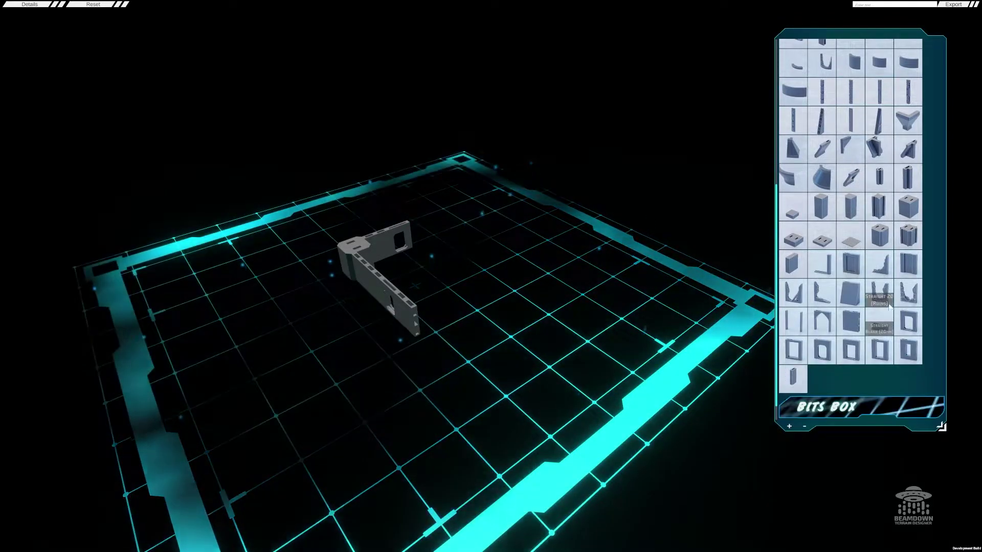
pyautogui.click(908, 207)
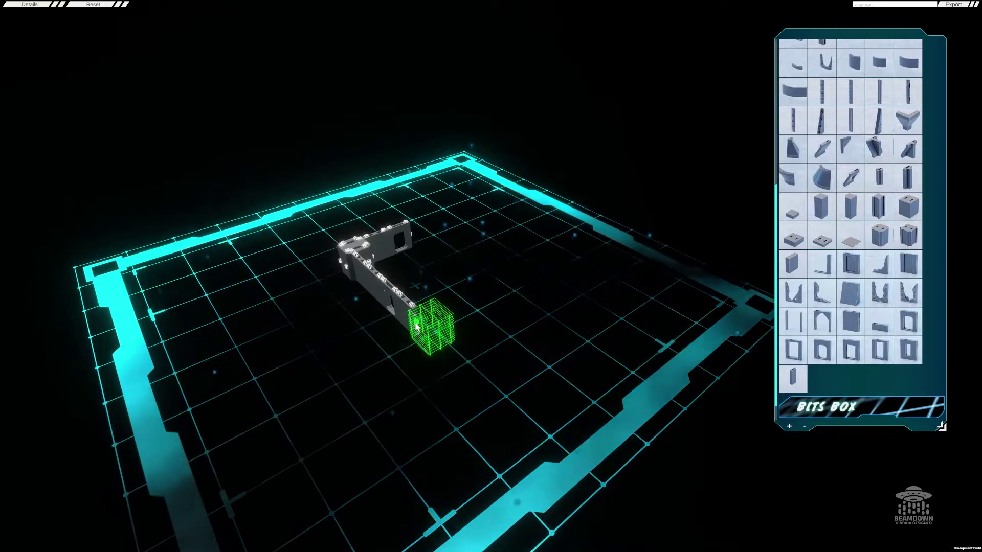
pyautogui.click(425, 325)
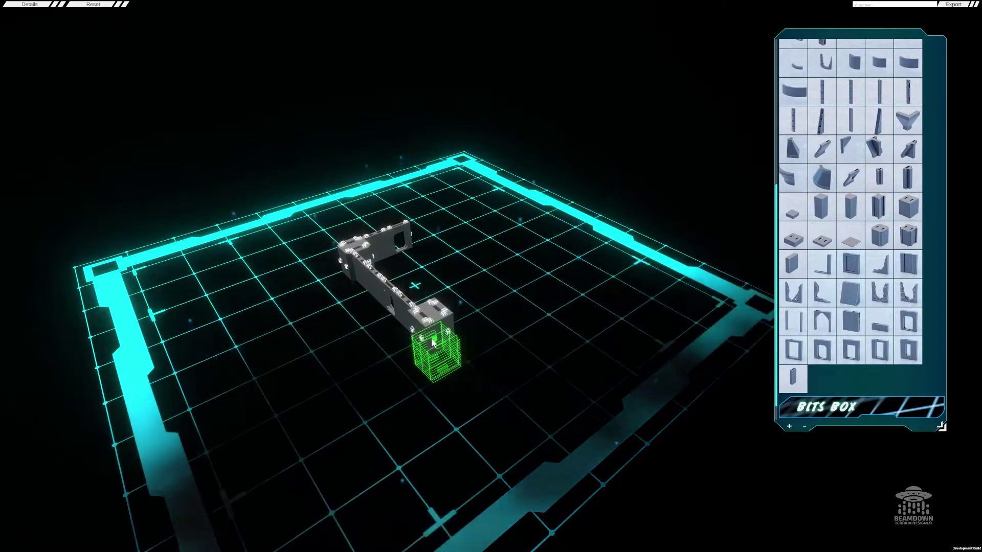
pyautogui.click(448, 339)
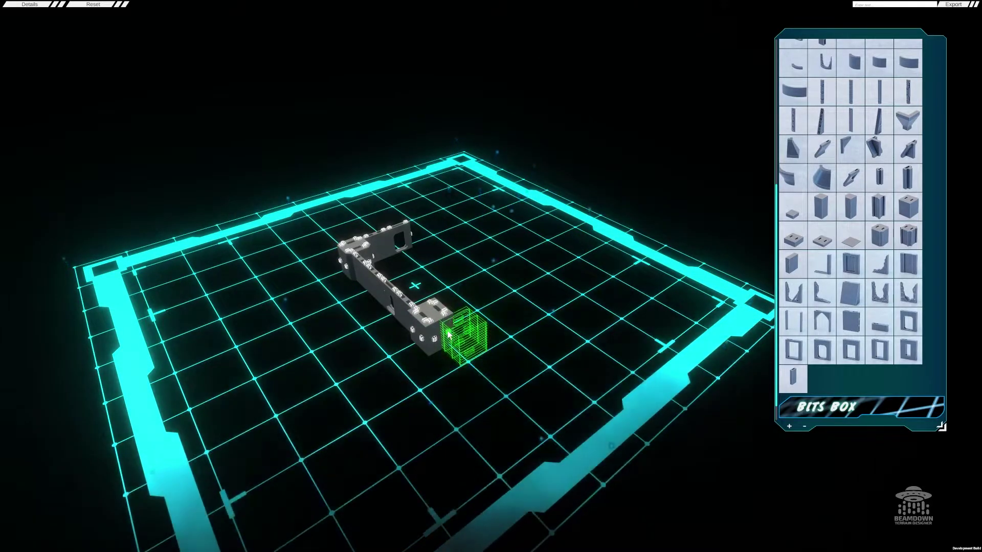
pyautogui.moveTo(469, 325); pyautogui.dragTo(313, 317, button='middle')
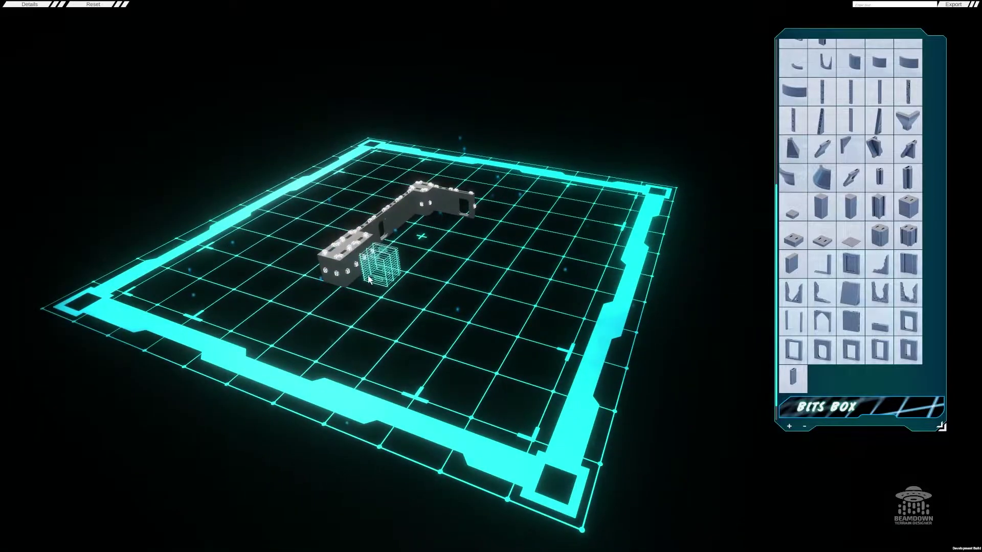
pyautogui.click(364, 262)
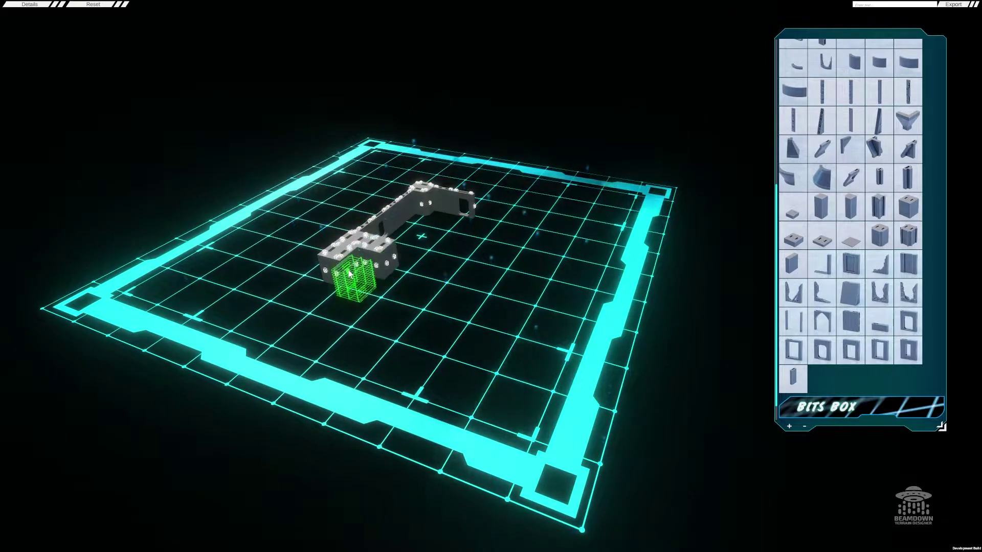
pyautogui.moveTo(455, 274); pyautogui.dragTo(489, 301, button='middle')
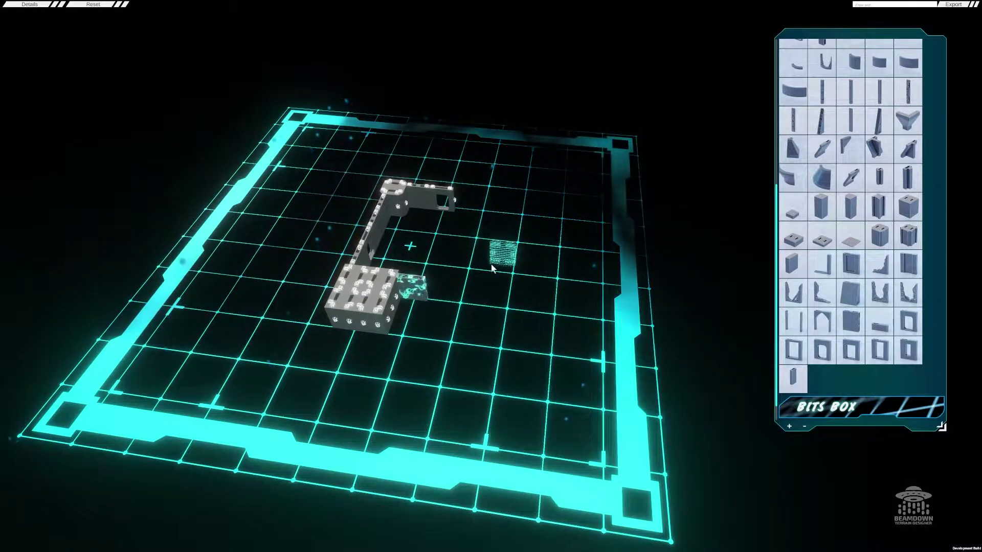
# Attach angled corner wall pieces to the free ends of both side walls, turning them towards each other.
pyautogui.moveTo(453, 278); pyautogui.dragTo(373, 266, button='middle')
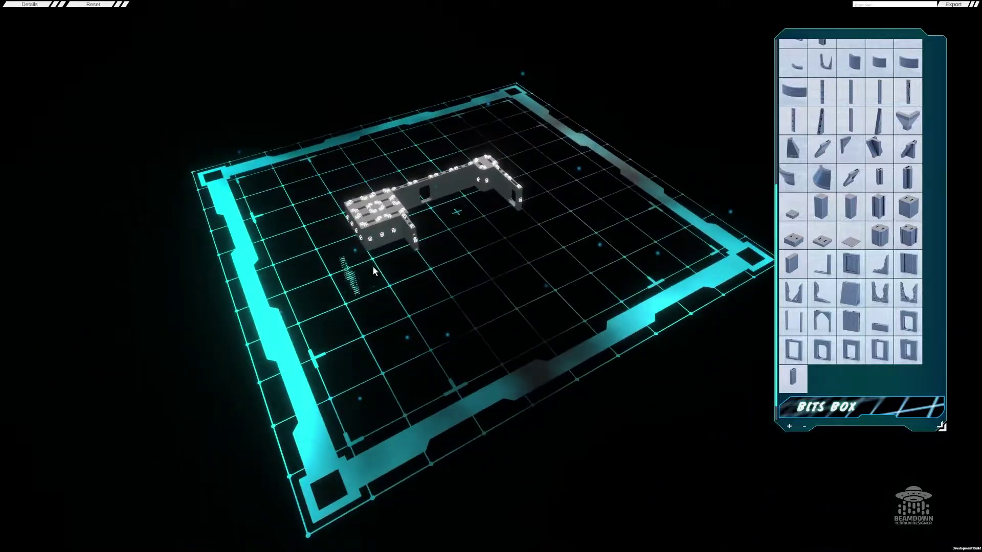
pyautogui.scroll(4, 882, 106)
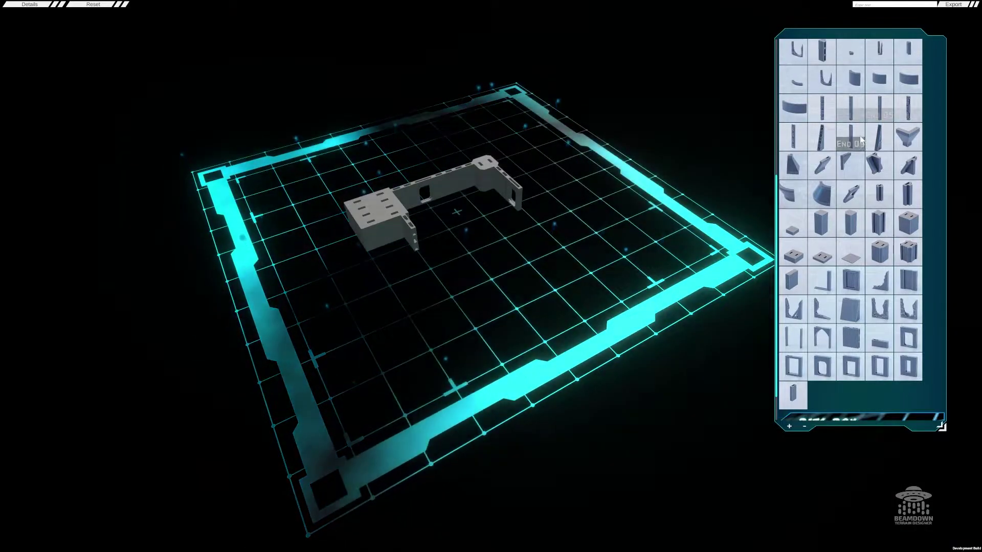
pyautogui.click(882, 106)
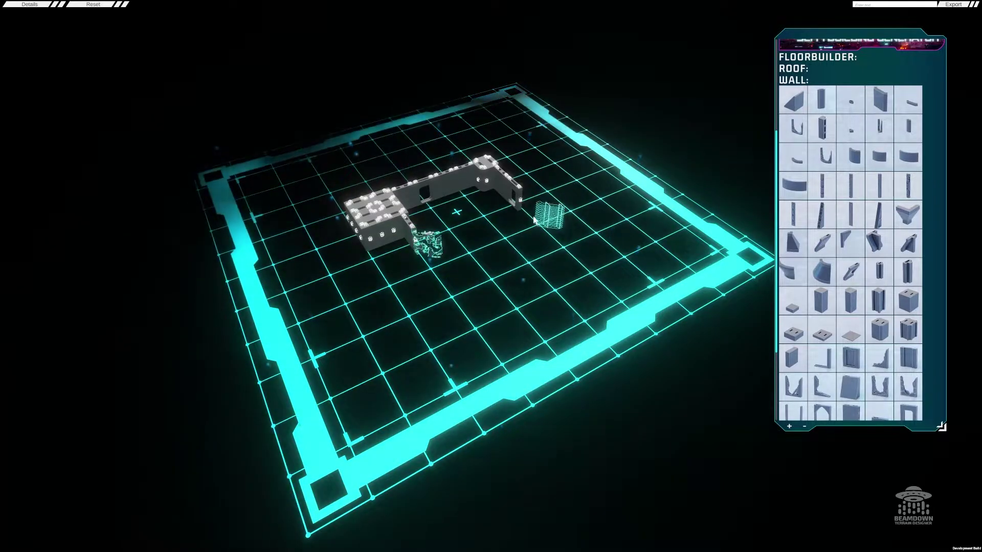
pyautogui.moveTo(523, 204); pyautogui.dragTo(622, 313, button='middle')
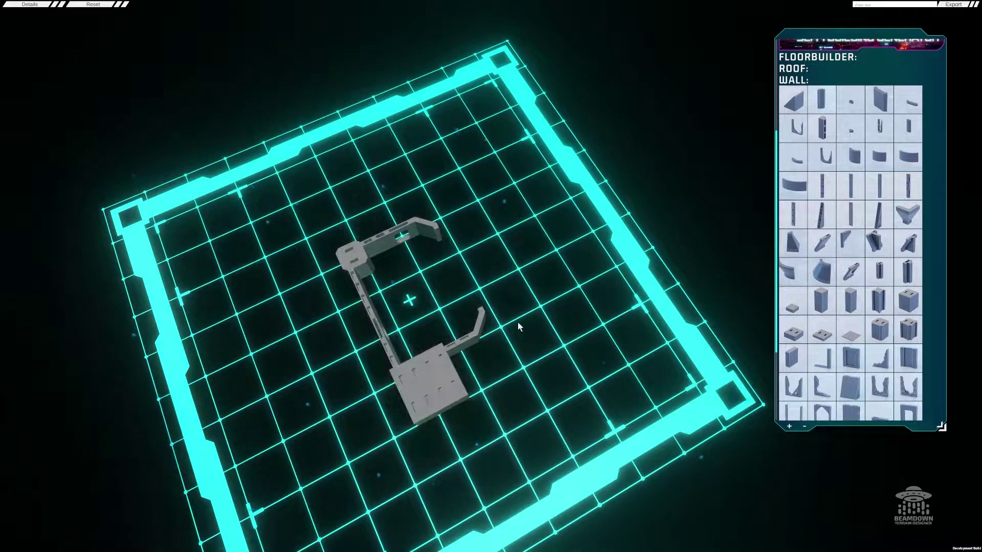
# Close the back wall between the angled corners with 2-inch straight blank walls and a 1-inch straight blank in the remaining gap.
pyautogui.moveTo(518, 326); pyautogui.dragTo(916, 381, button='middle')
pyautogui.scroll(-1, 834, 390)
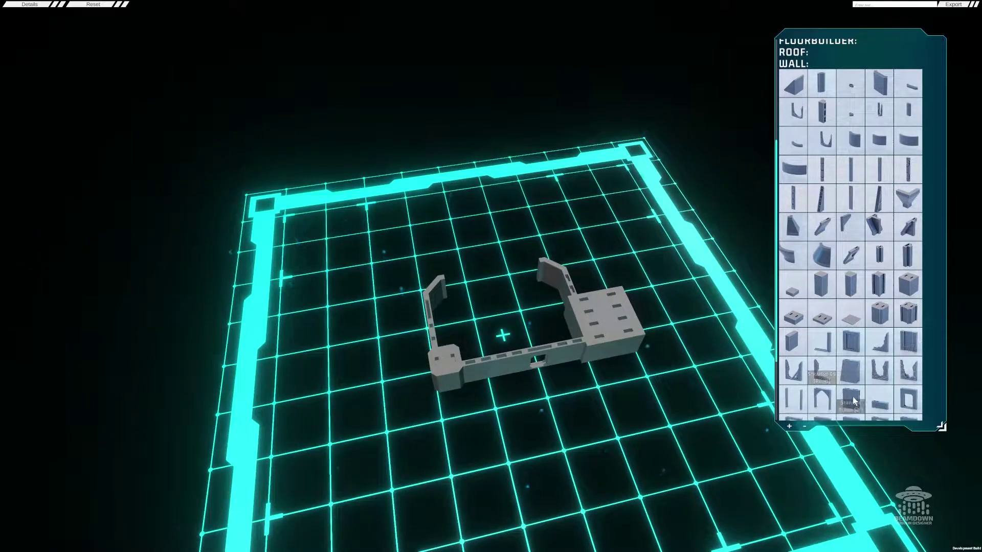
pyautogui.click(537, 271)
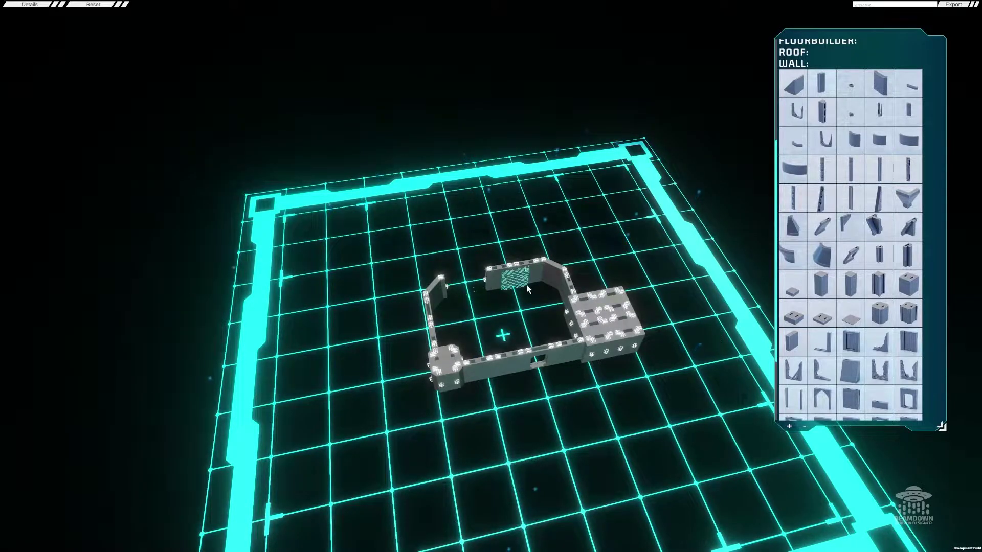
pyautogui.scroll(-5, 929, 399)
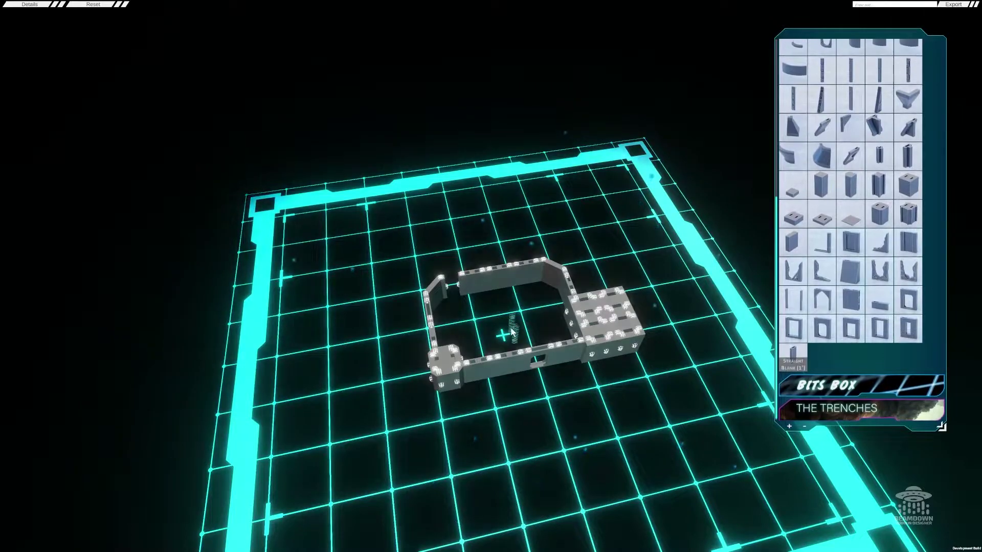
pyautogui.click(451, 286)
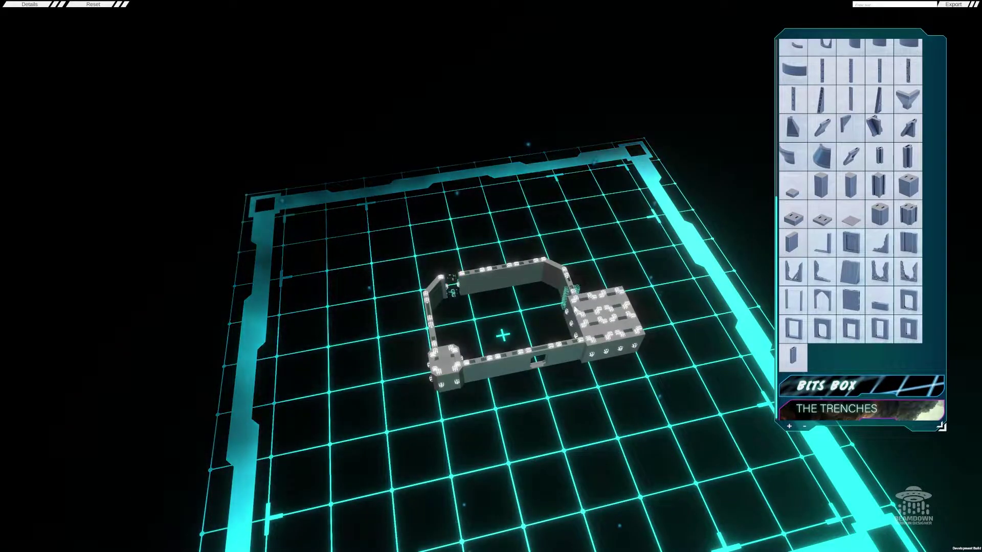
# Select the whole structure and fill its exposed top sockets with the Blank (Filler) insert.
pyautogui.scroll(3, 557, 315)
pyautogui.moveTo(555, 319); pyautogui.dragTo(518, 286, button='right')
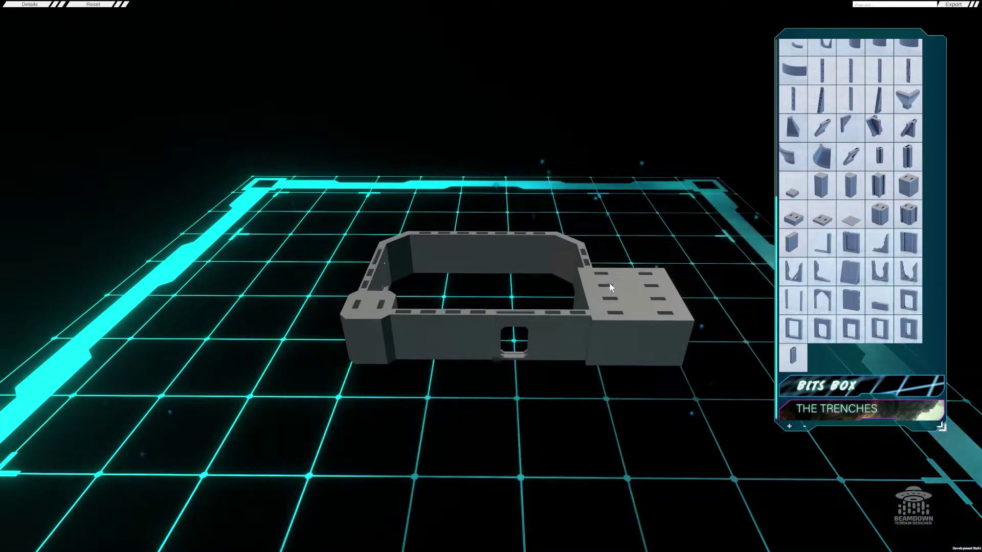
pyautogui.moveTo(300, 193); pyautogui.dragTo(723, 435)
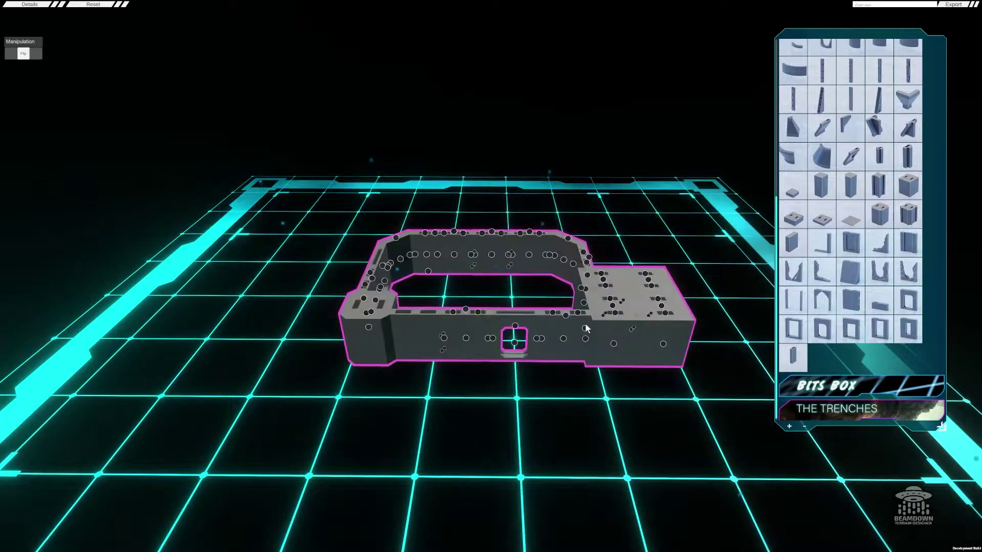
pyautogui.click(606, 289)
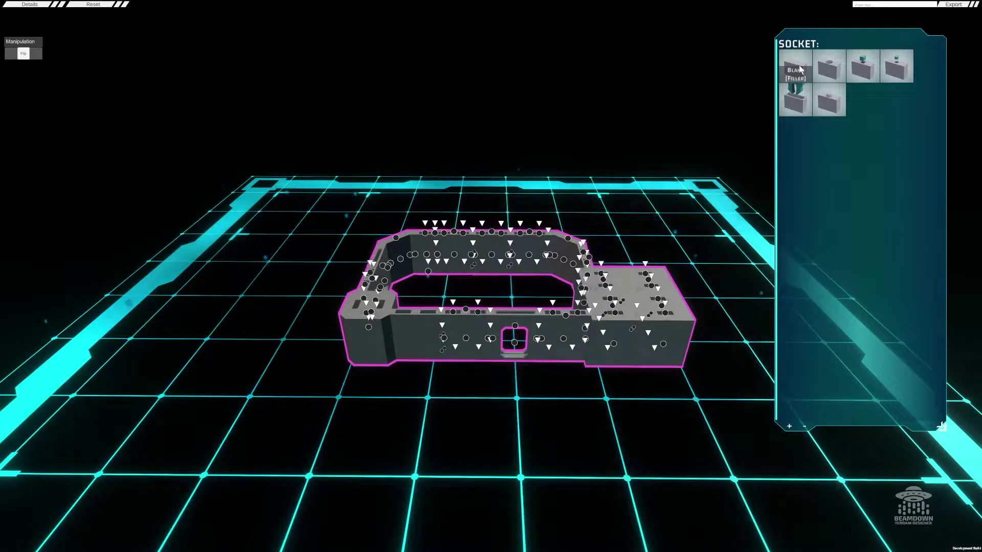
pyautogui.click(684, 227)
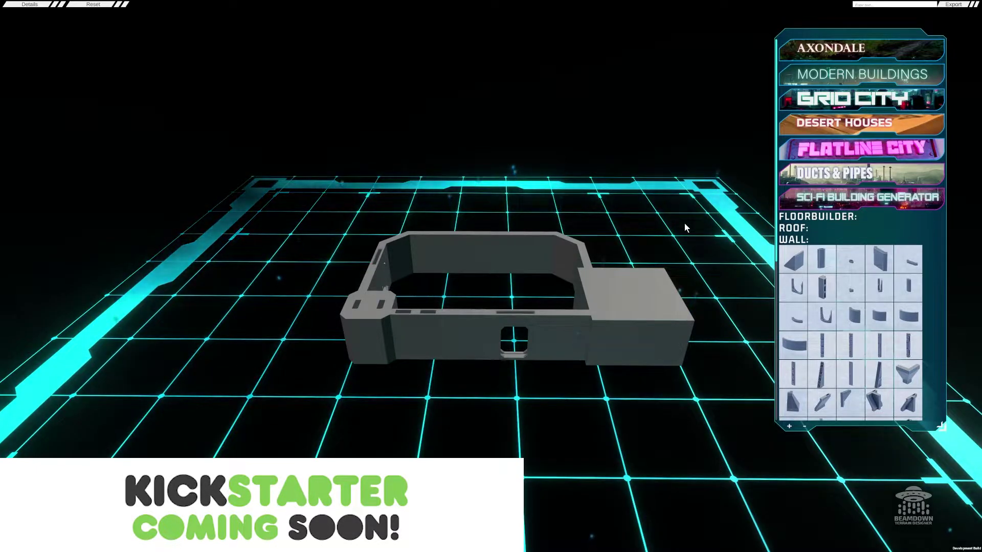
# Fill the remaining open sockets on the chamfered corner block and adjoining front wall with the Blank (Filler) insert.
pyautogui.click(383, 299)
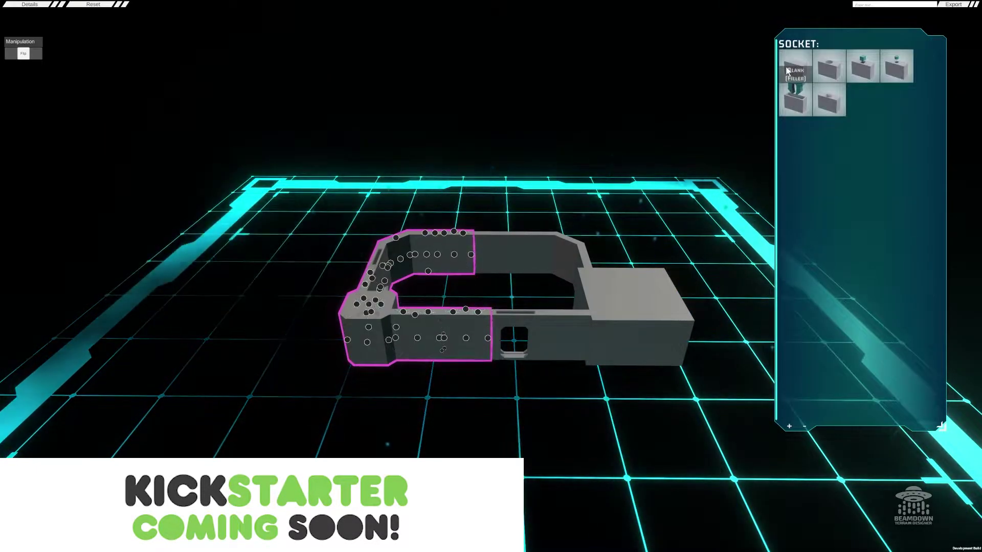
pyautogui.click(536, 425)
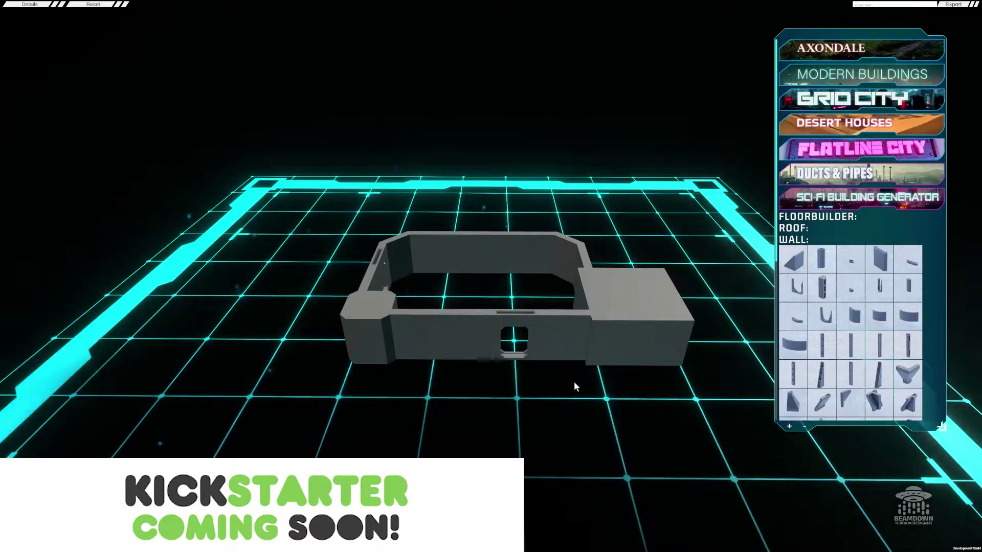
pyautogui.moveTo(595, 371); pyautogui.dragTo(569, 376, button='middle')
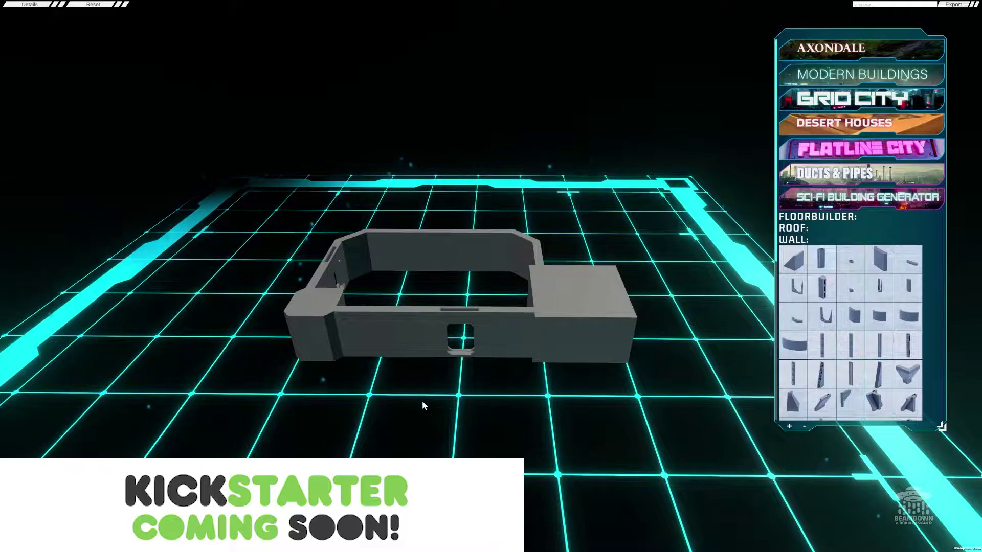
pyautogui.moveTo(422, 401); pyautogui.dragTo(455, 408, button='right')
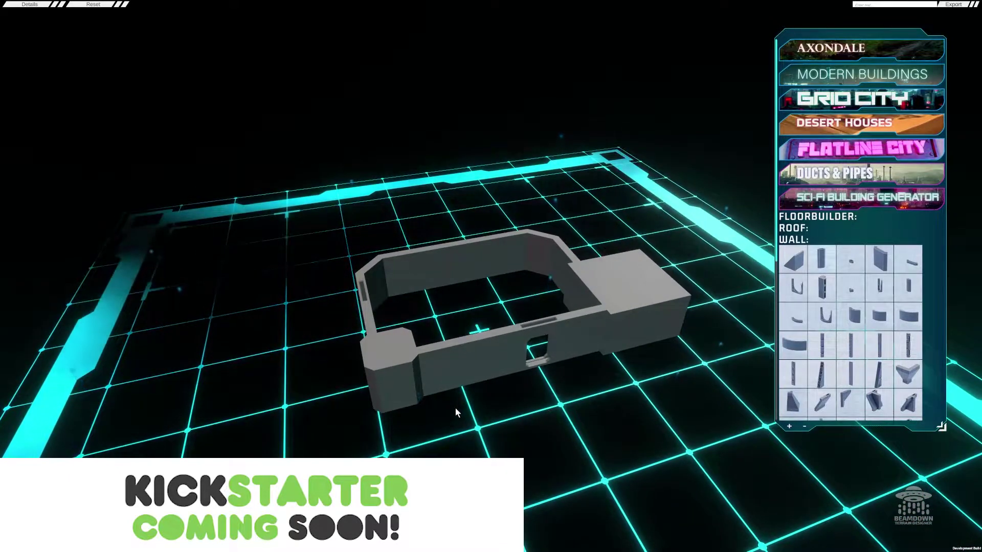
# Clad the two front walls between the chamfered corner block and the window with a louvred siding panel and an X-pattern siding panel.
pyautogui.click(452, 353)
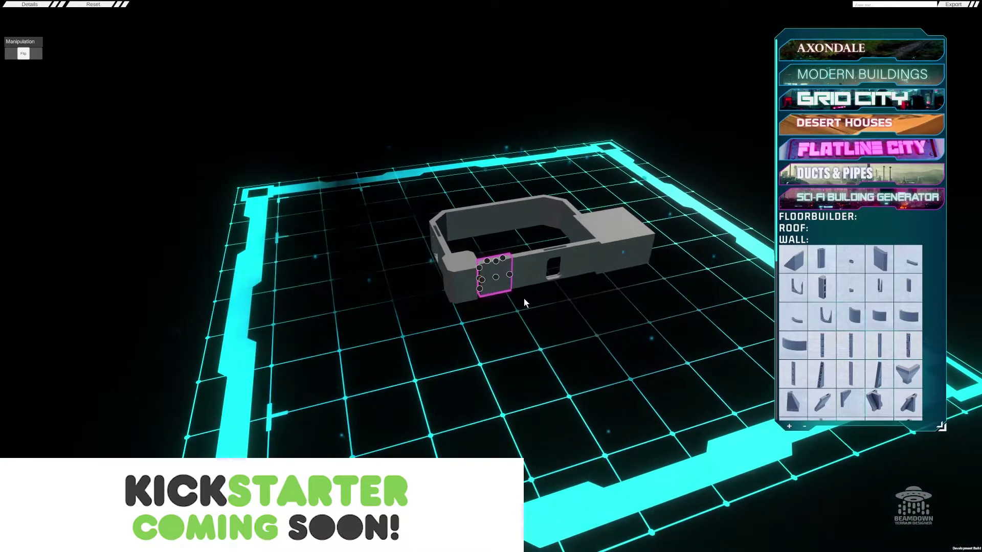
pyautogui.click(496, 277)
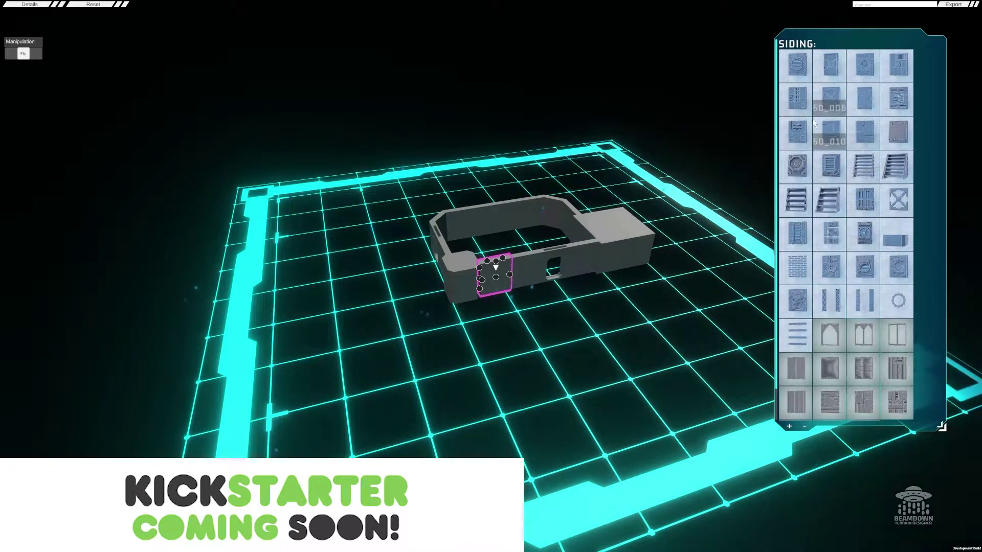
pyautogui.scroll(-1, 837, 301)
pyautogui.scroll(1, 839, 267)
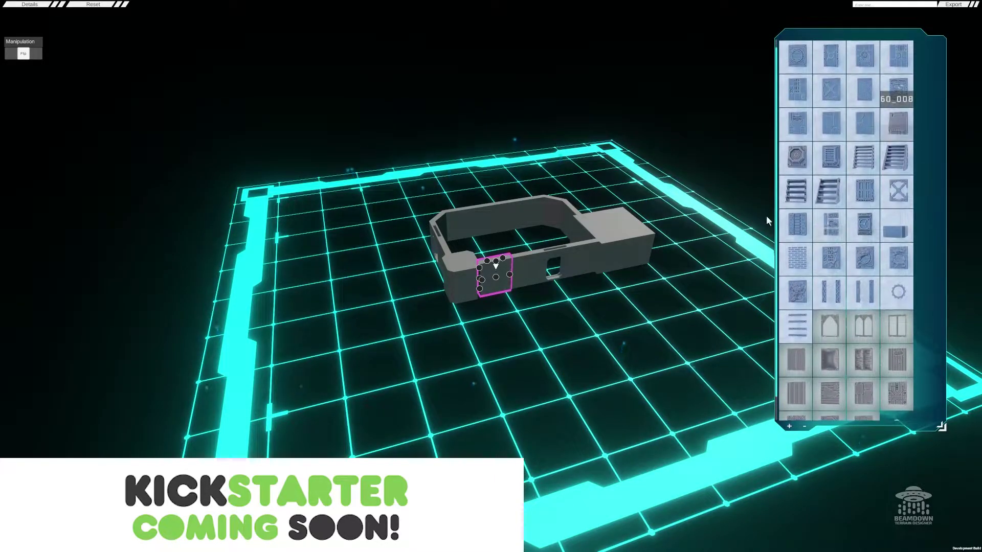
pyautogui.scroll(3, 553, 278)
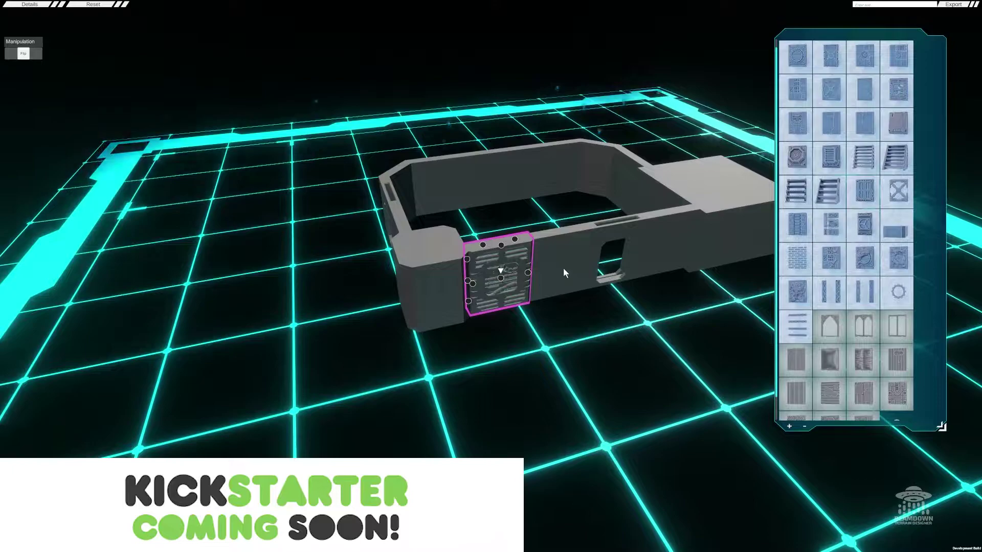
pyautogui.click(563, 268)
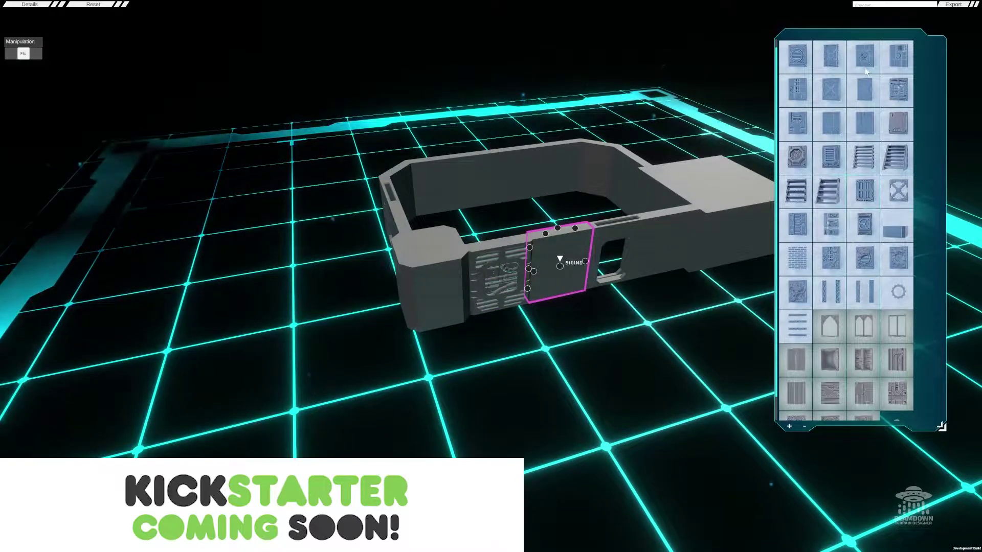
pyautogui.click(857, 97)
# Add a detailed siding panel to the front wall beside the platform and a frame-style siding around the front window opening.
pyautogui.moveTo(665, 305); pyautogui.dragTo(649, 287, button='right')
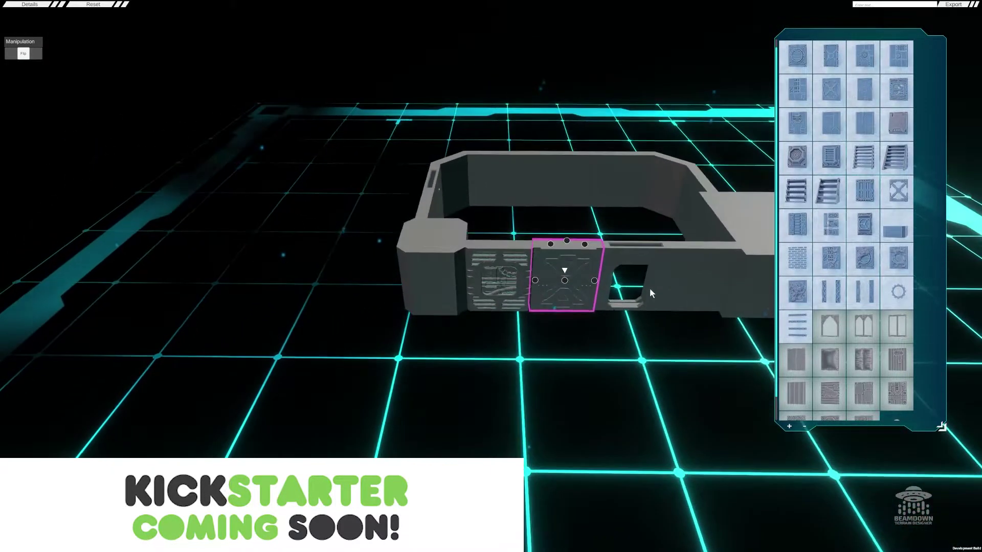
pyautogui.click(697, 282)
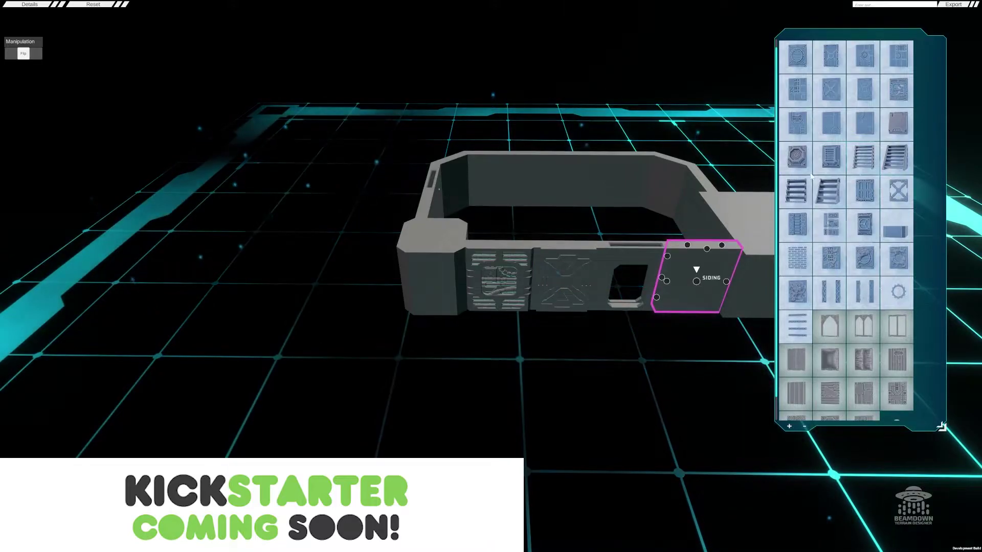
pyautogui.click(799, 93)
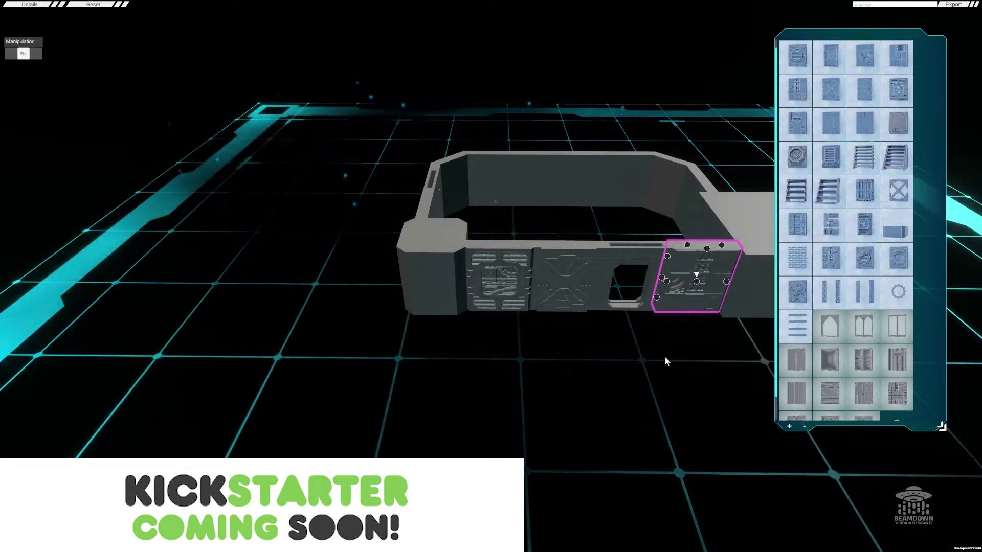
pyautogui.moveTo(665, 357); pyautogui.dragTo(654, 353, button='middle')
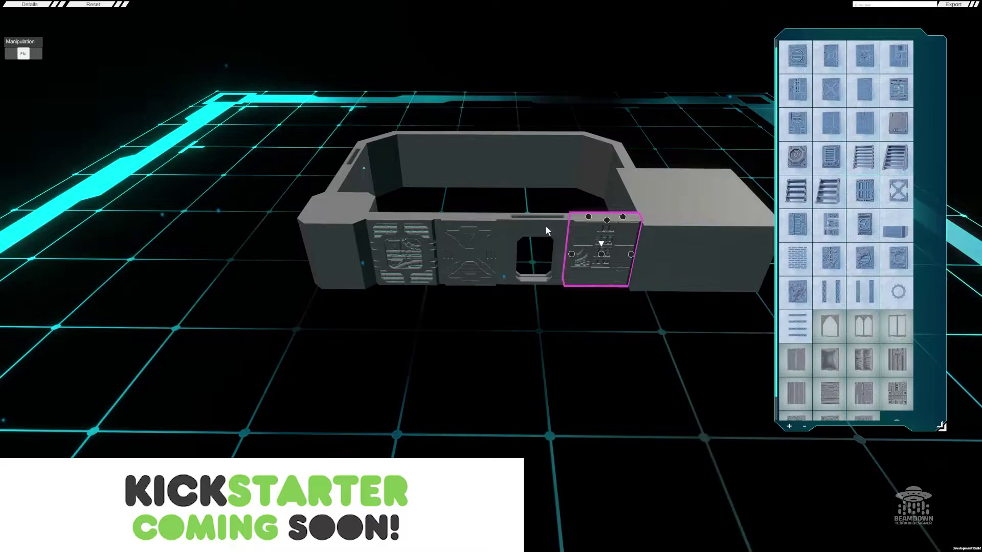
pyautogui.click(539, 239)
pyautogui.click(537, 236)
# Clad the side wall next to the chamfered corner block with ladder-style siding and add frame siding around the adjacent window.
pyautogui.moveTo(404, 324); pyautogui.dragTo(318, 365, button='right')
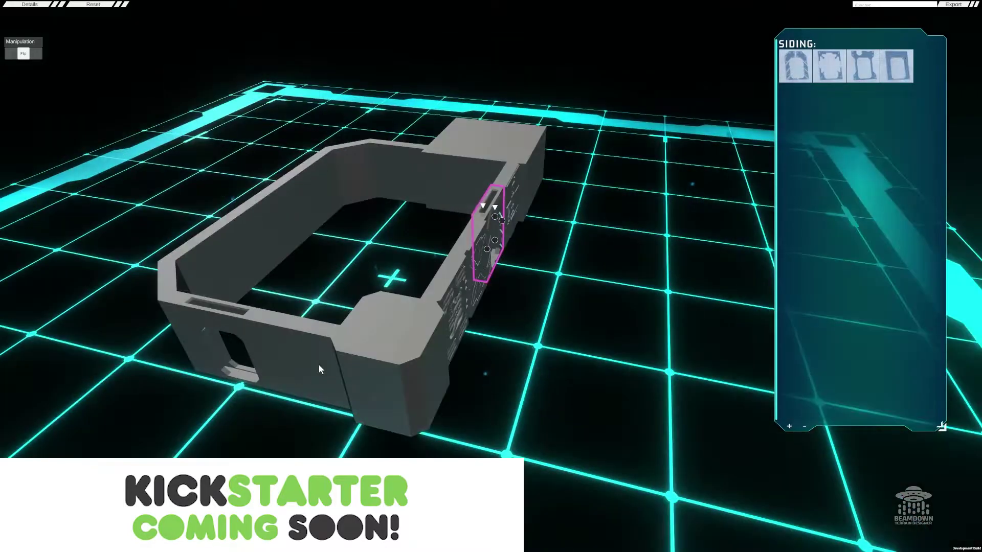
pyautogui.moveTo(318, 366); pyautogui.dragTo(548, 271, button='middle')
pyautogui.click(548, 271)
pyautogui.click(548, 271)
pyautogui.click(797, 235)
pyautogui.moveTo(639, 233); pyautogui.dragTo(509, 225, button='right')
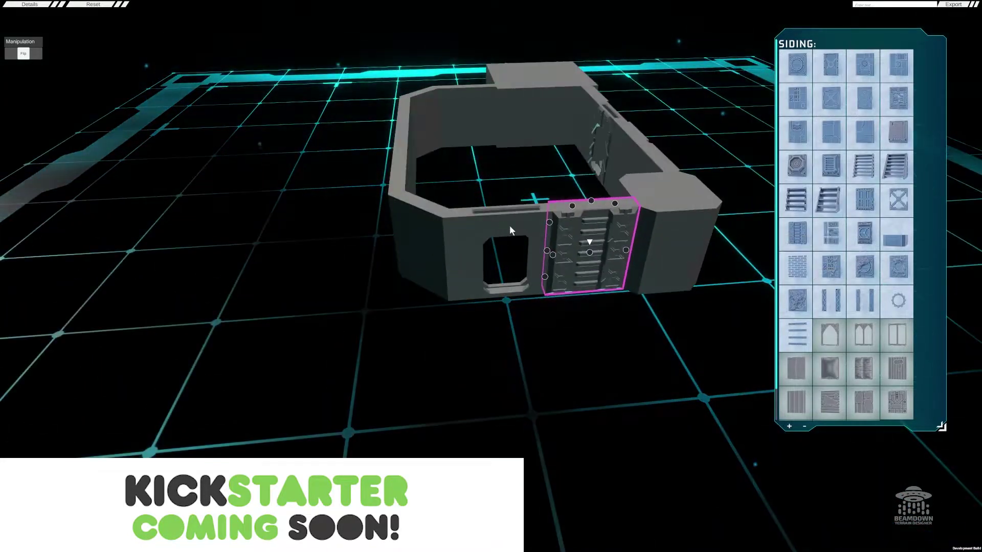
pyautogui.click(508, 234)
pyautogui.click(837, 74)
# Fit split edge siding on the angled corner by the side window and fill its central socket with the round turbine-like inset.
pyautogui.moveTo(639, 245); pyautogui.dragTo(496, 299, button='right')
pyautogui.click(480, 268)
pyautogui.click(798, 133)
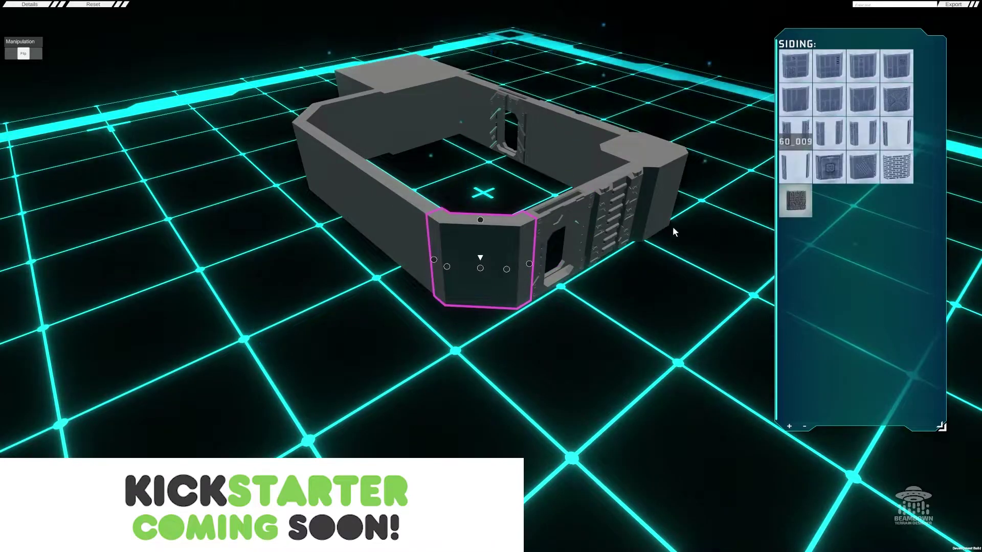
pyautogui.click(522, 251)
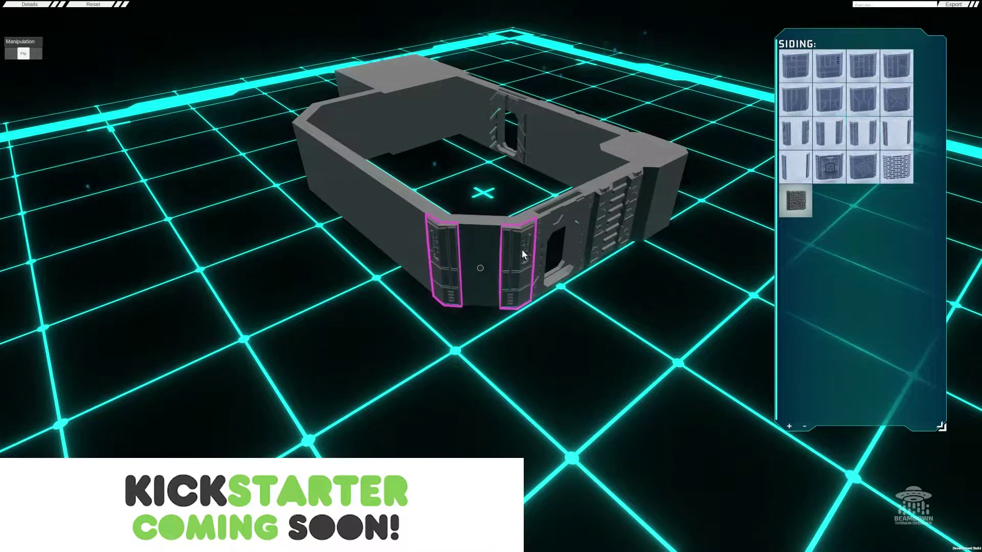
pyautogui.click(480, 268)
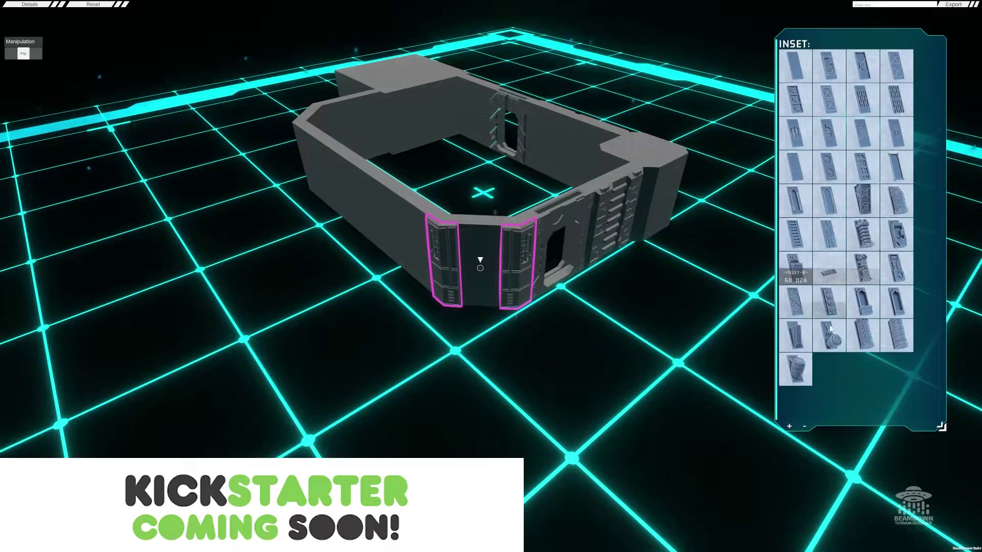
# Clad the outer back wall with louvred vent siding, hatch-style siding on the narrow 1-inch blank and organic-textured siding on the next section.
pyautogui.moveTo(442, 325); pyautogui.dragTo(558, 310, button='middle')
pyautogui.click(513, 282)
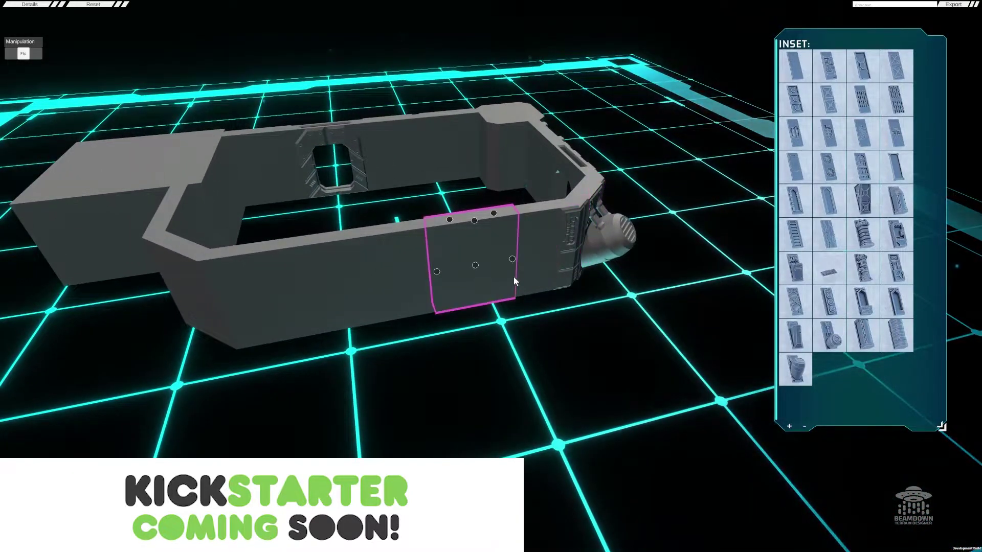
pyautogui.click(535, 253)
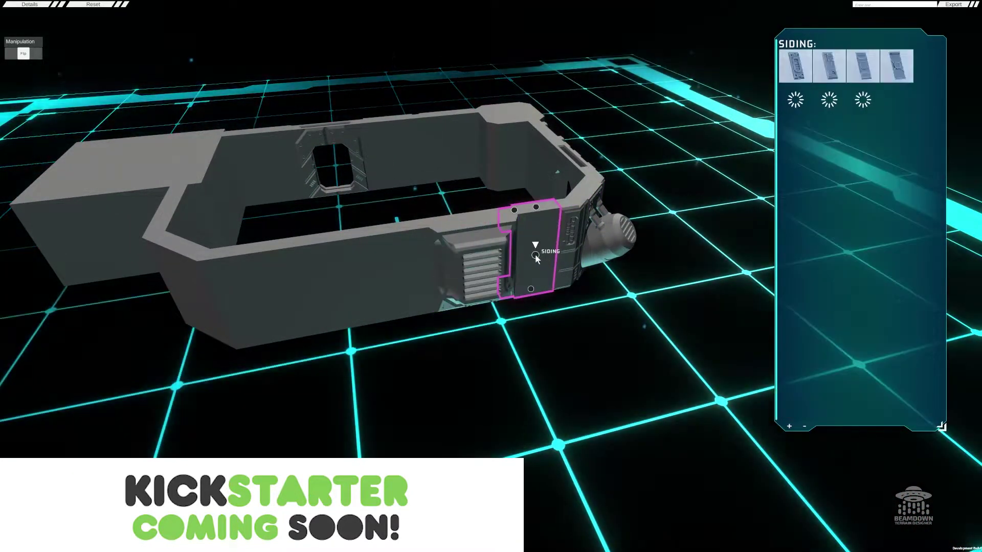
pyautogui.click(388, 279)
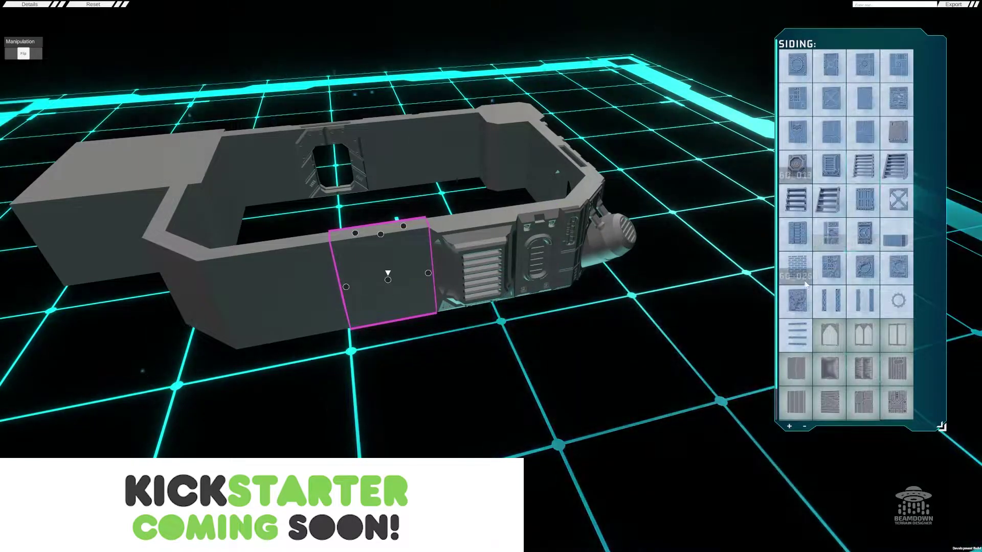
pyautogui.click(801, 295)
# Add plated siding to the last outer back wall section and a framed siding panel to the adjoining angled corner.
pyautogui.moveTo(353, 335); pyautogui.dragTo(464, 316, button='middle')
pyautogui.click(447, 293)
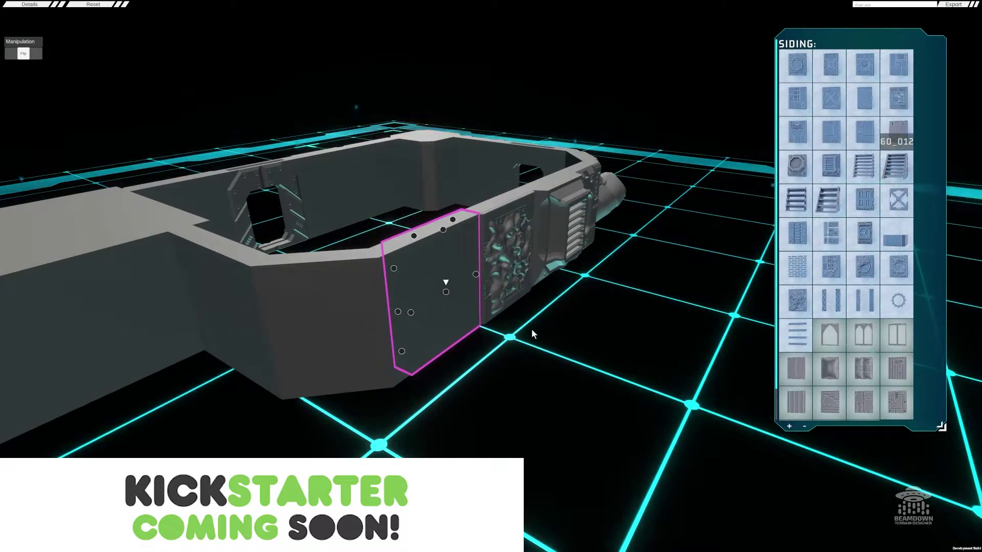
pyautogui.click(327, 333)
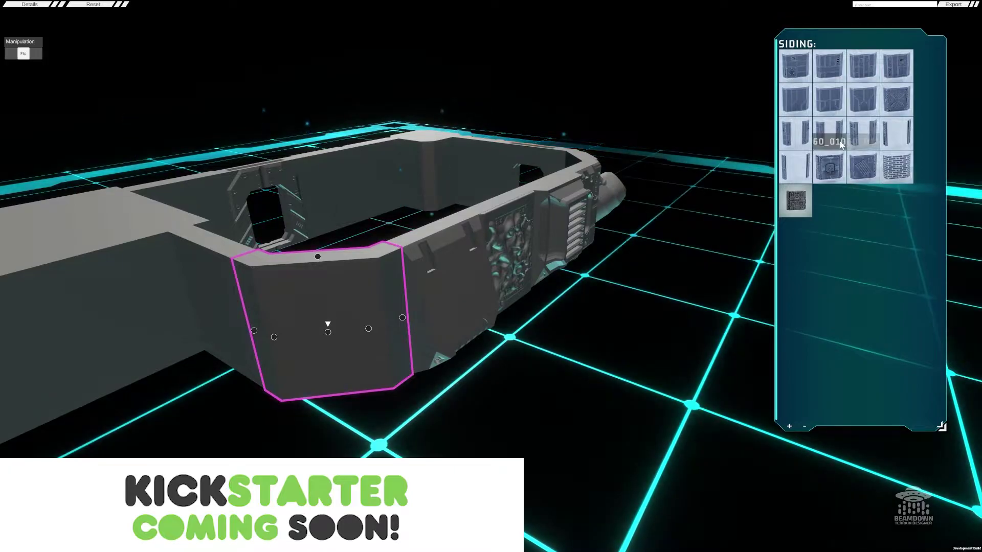
pyautogui.click(829, 164)
# Apply siding panels to the short wall between the angled corner and platform, and to the adjacent outer faces of the platform blocks.
pyautogui.scroll(-3, 339, 358)
pyautogui.moveTo(339, 357); pyautogui.dragTo(432, 332, button='middle')
pyautogui.click(434, 329)
pyautogui.click(806, 227)
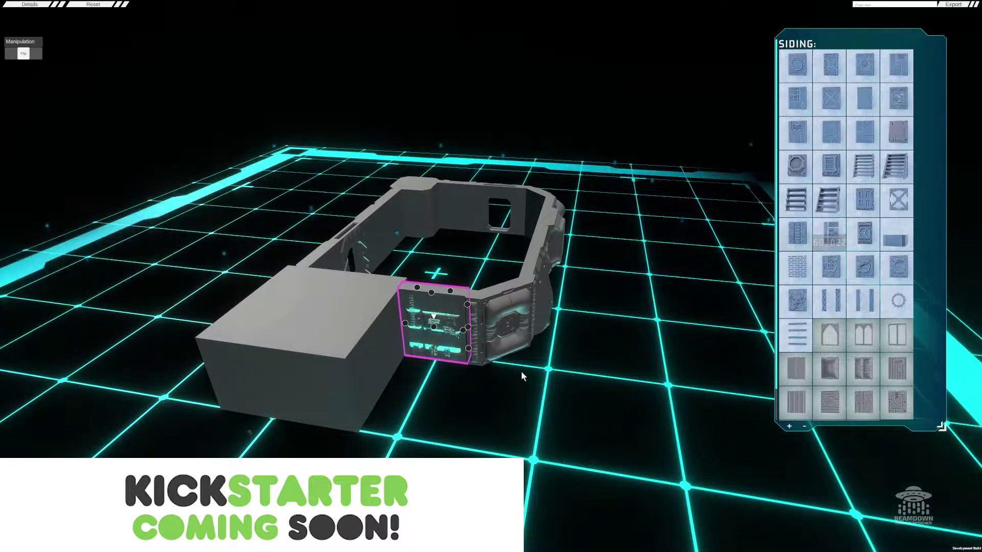
pyautogui.moveTo(520, 371); pyautogui.dragTo(338, 348, button='middle')
pyautogui.click(345, 322)
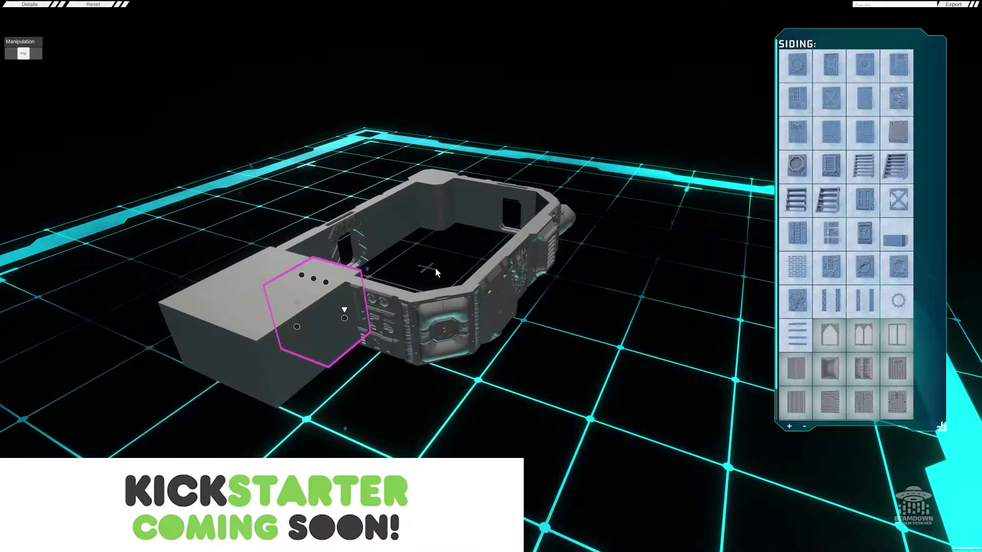
pyautogui.click(294, 353)
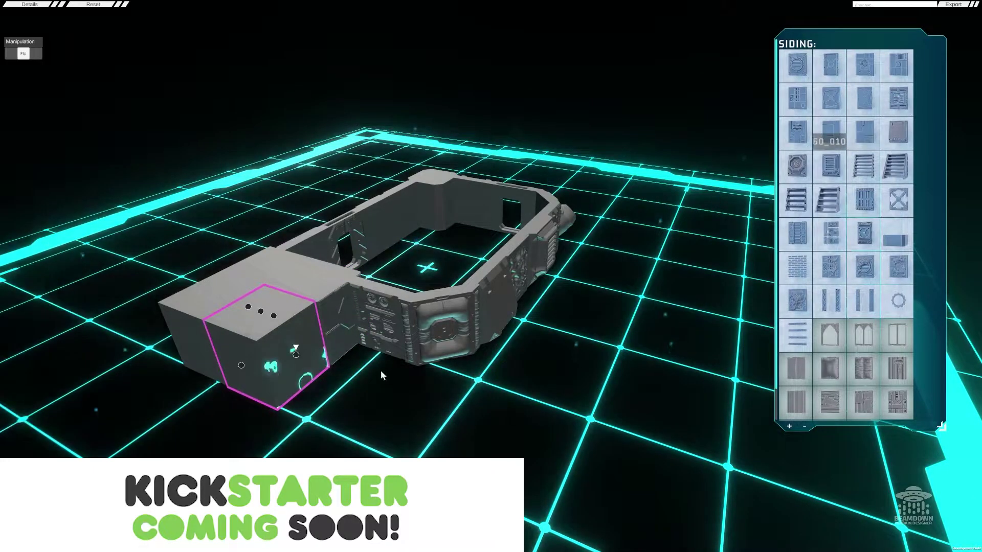
# Clad the platform's remaining outer faces and the chamfered corner block with siding panels.
pyautogui.moveTo(380, 370); pyautogui.dragTo(516, 390, button='middle')
pyautogui.click(516, 390)
pyautogui.click(863, 132)
pyautogui.scroll(-3, 441, 403)
pyautogui.click(514, 269)
pyautogui.click(828, 100)
# Decorate the inner faces of the 2-inch back wall sections with siding.
pyautogui.moveTo(327, 286); pyautogui.dragTo(503, 271, button='middle')
pyautogui.click(504, 271)
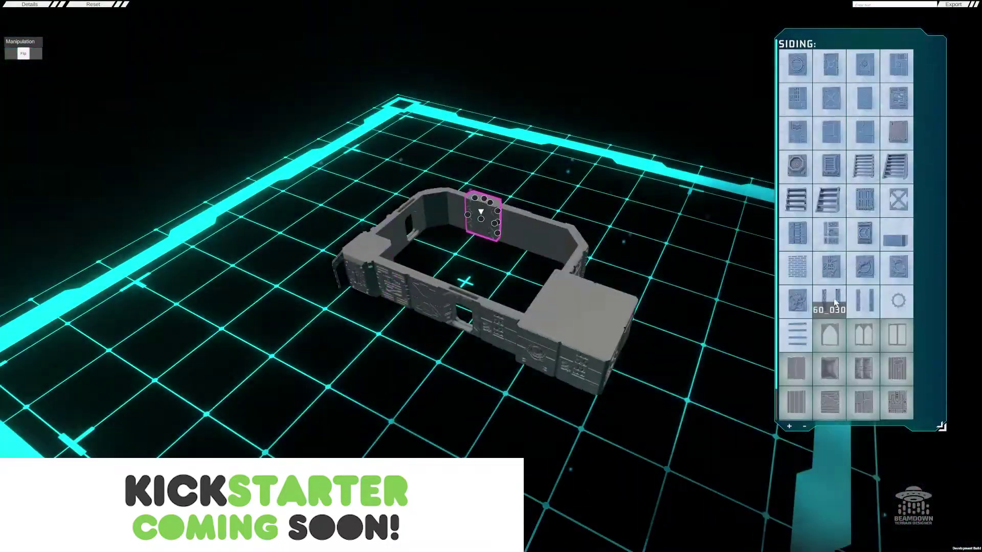
pyautogui.click(834, 303)
pyautogui.click(894, 198)
pyautogui.click(495, 219)
pyautogui.click(862, 204)
pyautogui.click(794, 338)
# Add siding to the inner faces of the angled corner and the narrow 1-inch back wall blank.
pyautogui.scroll(4, 512, 215)
pyautogui.click(498, 166)
pyautogui.moveTo(434, 255); pyautogui.dragTo(430, 204, button='middle')
pyautogui.click(829, 66)
pyautogui.scroll(-4, 430, 205)
pyautogui.click(425, 187)
pyautogui.click(829, 66)
pyautogui.click(455, 191)
pyautogui.click(795, 66)
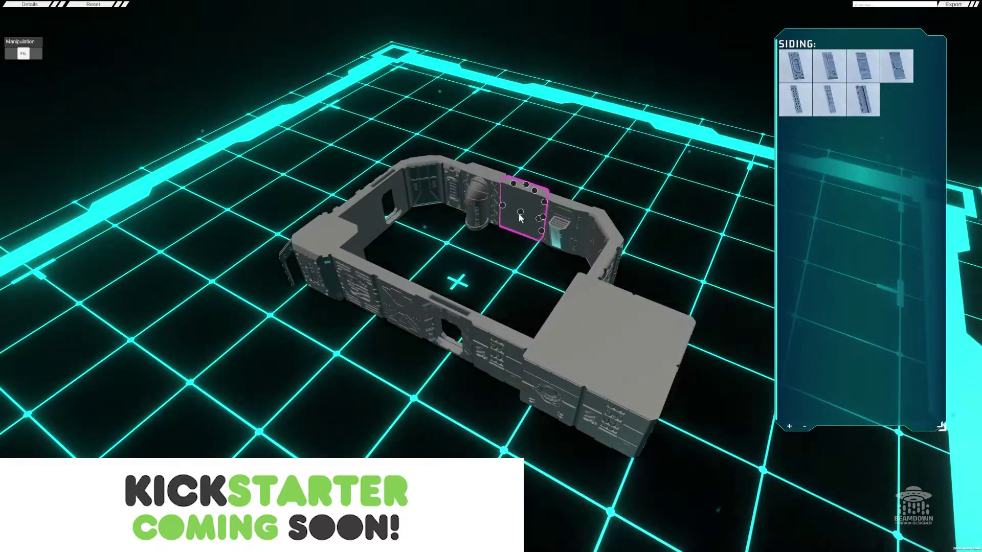
# Cover the remaining bare inner face of the back wall and the inner faces of the front walls with siding panels.
pyautogui.moveTo(512, 256); pyautogui.dragTo(639, 245, button='middle')
pyautogui.scroll(-1, 870, 358)
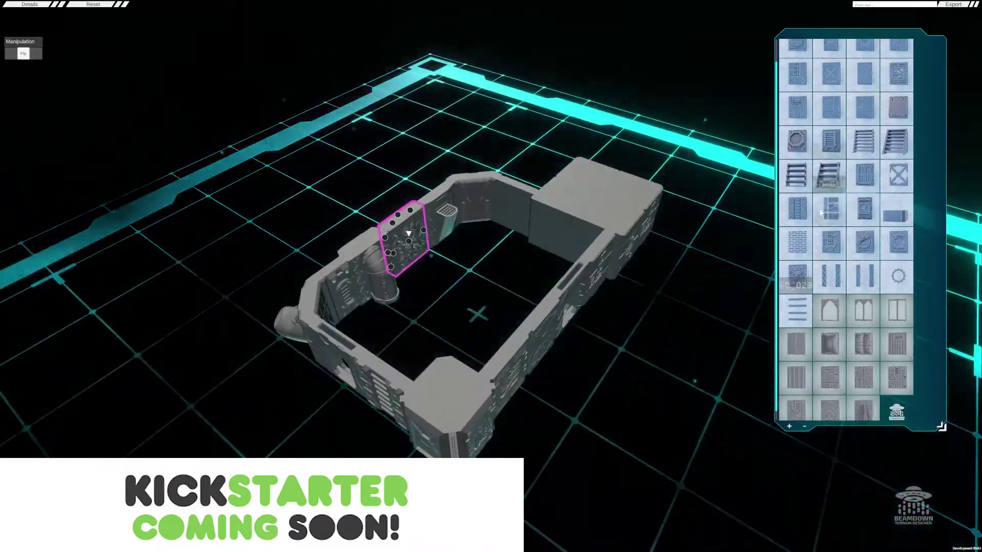
pyautogui.click(513, 202)
pyautogui.moveTo(460, 230); pyautogui.dragTo(608, 223, button='middle')
pyautogui.click(608, 223)
pyautogui.click(541, 202)
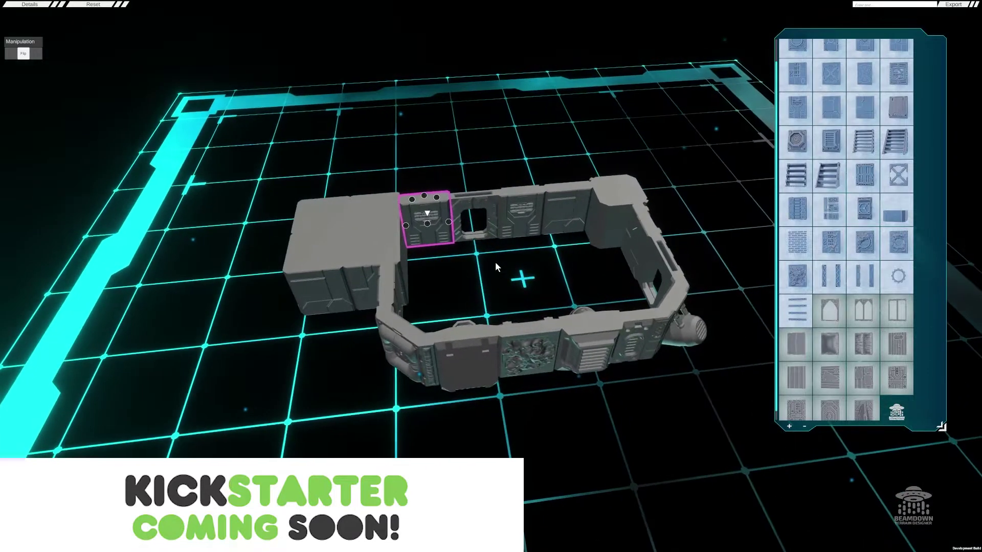
# Add the spiked topper 005 to the top of the front wall with the X-pattern siding.
pyautogui.moveTo(495, 263); pyautogui.dragTo(431, 264, button='middle')
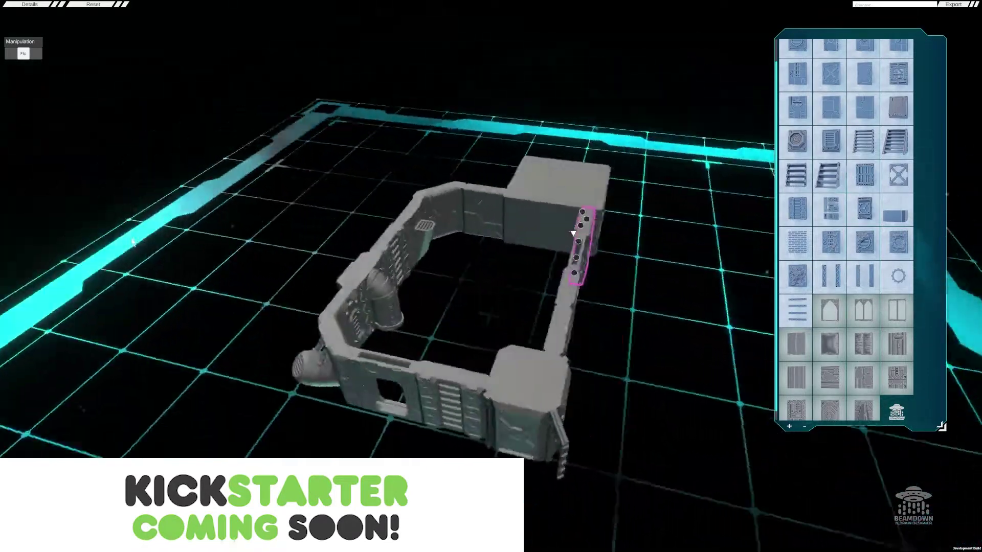
pyautogui.moveTo(131, 239); pyautogui.dragTo(295, 308, button='middle')
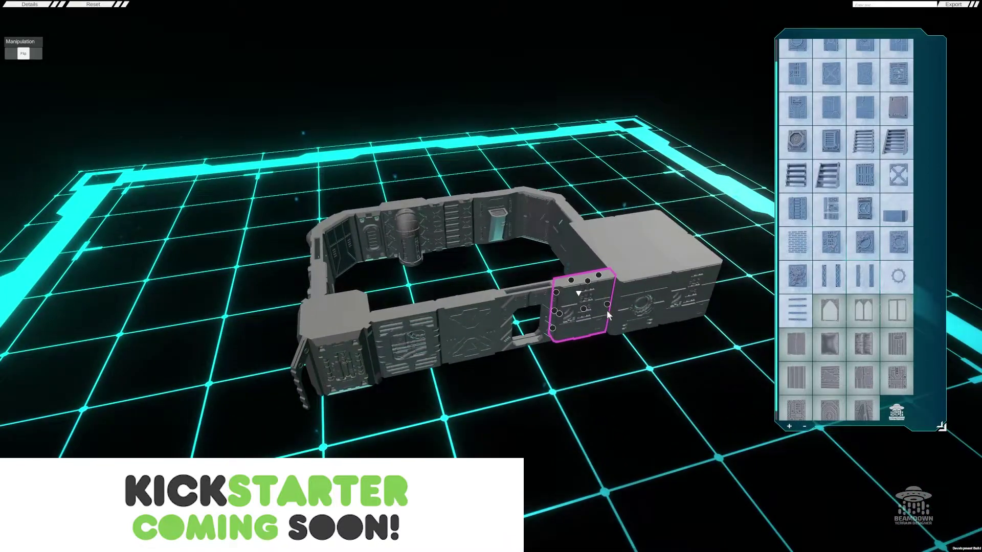
pyautogui.moveTo(605, 376); pyautogui.dragTo(569, 371, button='middle')
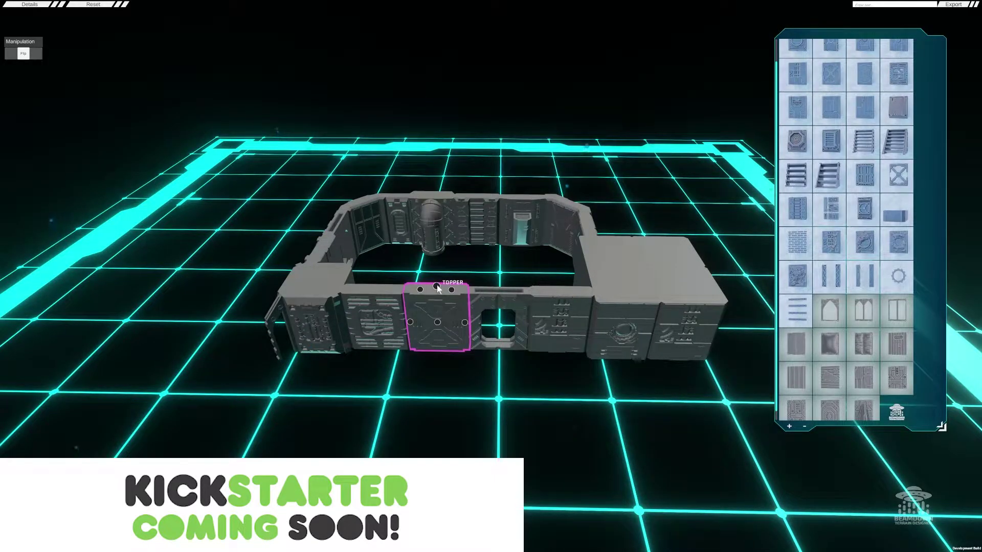
pyautogui.click(436, 286)
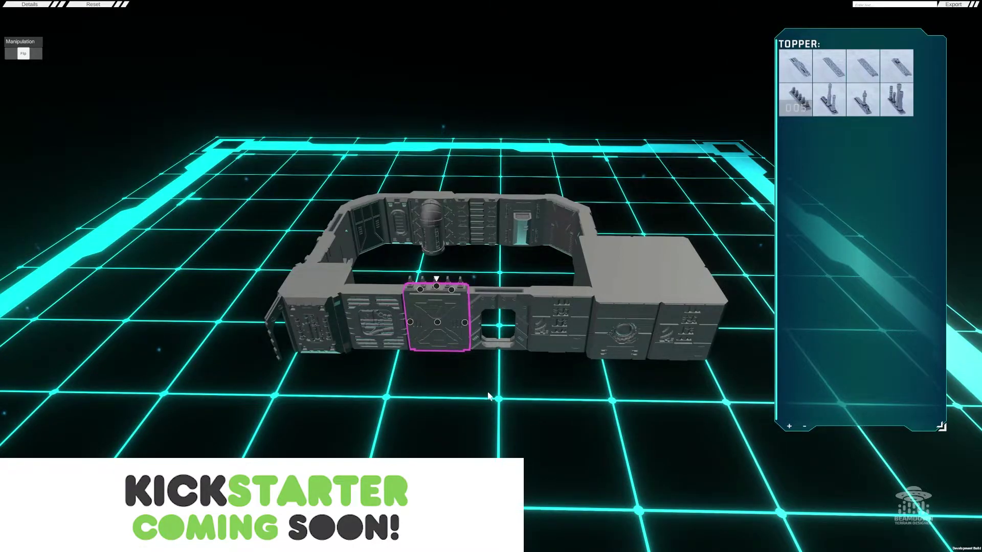
# Continue the spiked toppers around the walls and corners, with pipe topper 008 and a chimney topper on two back wall sections.
pyautogui.moveTo(488, 394); pyautogui.dragTo(557, 383, button='middle')
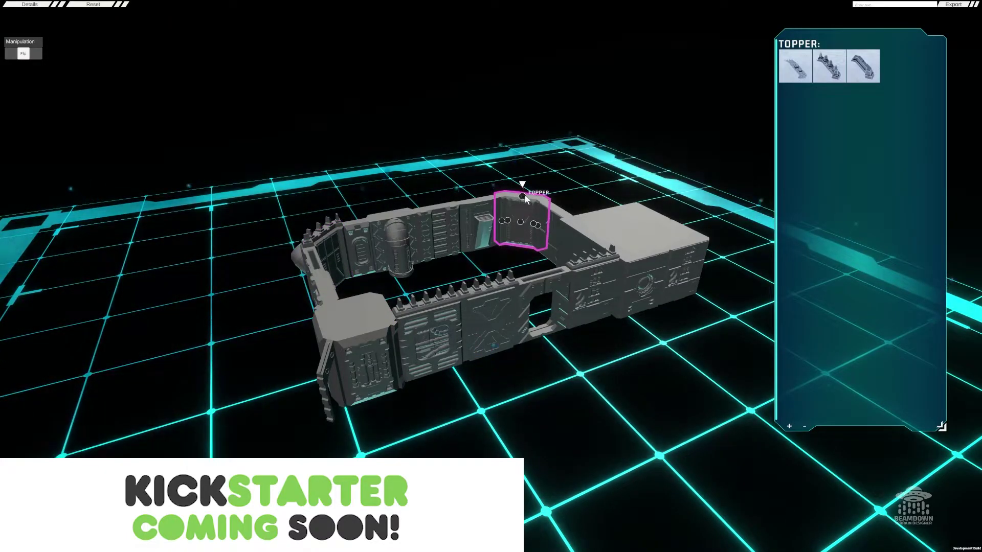
pyautogui.click(478, 220)
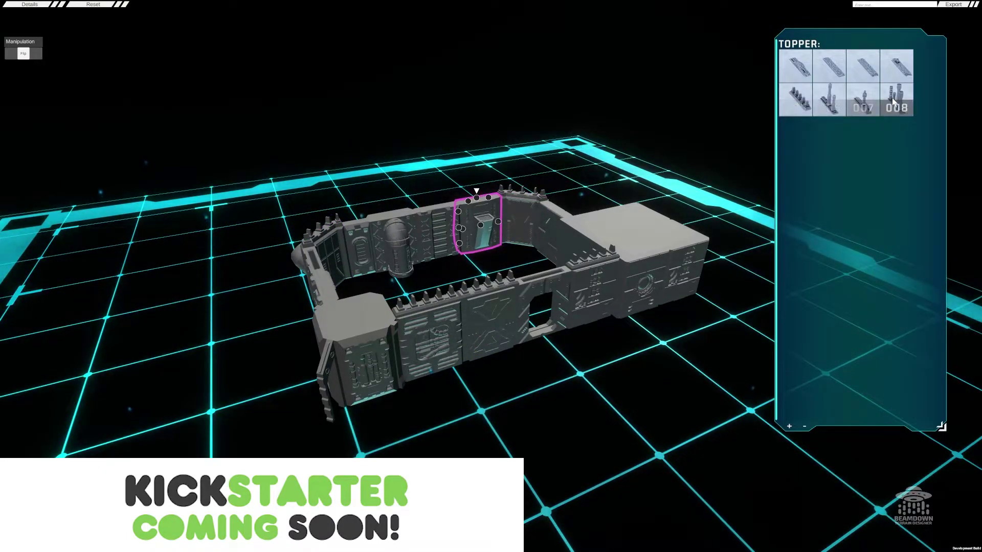
pyautogui.click(391, 218)
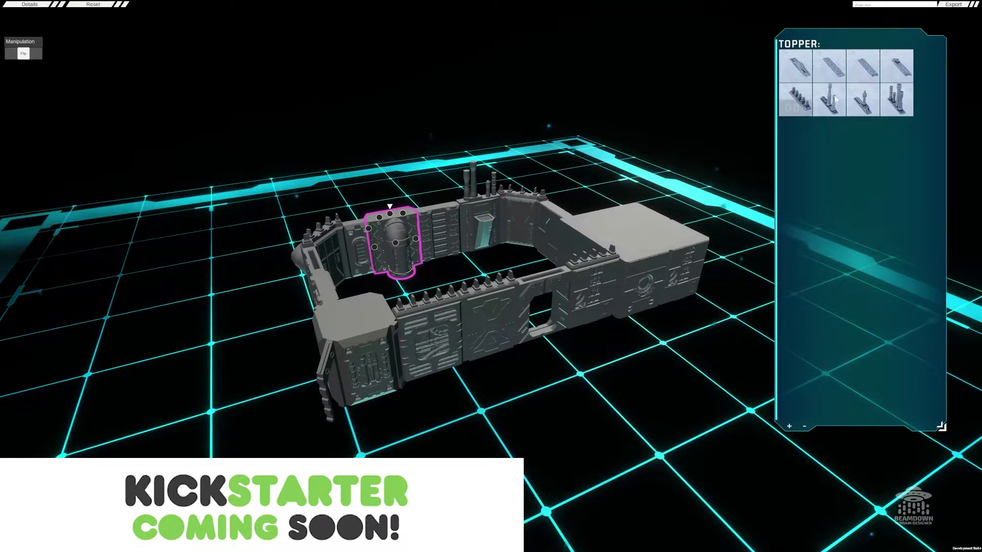
pyautogui.click(853, 111)
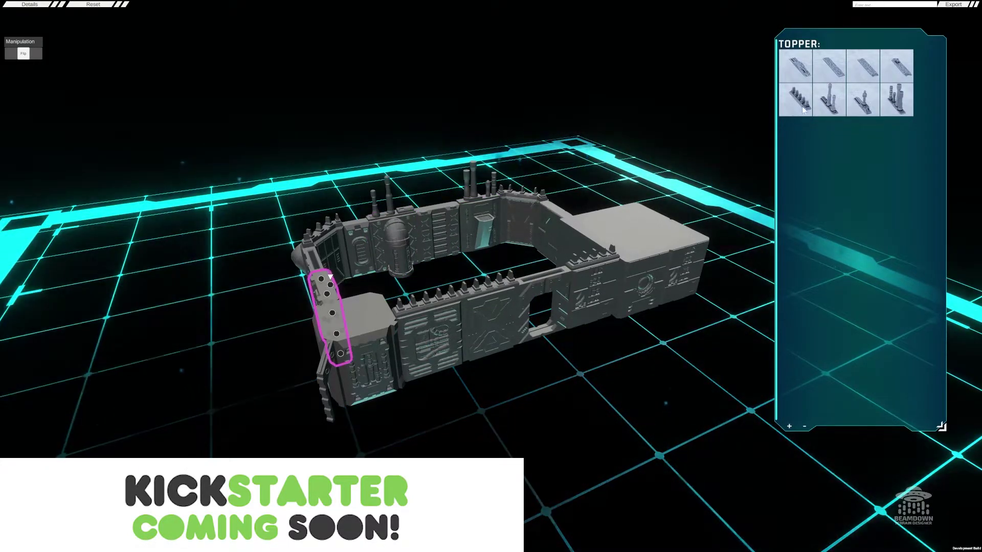
pyautogui.click(556, 214)
pyautogui.click(556, 214)
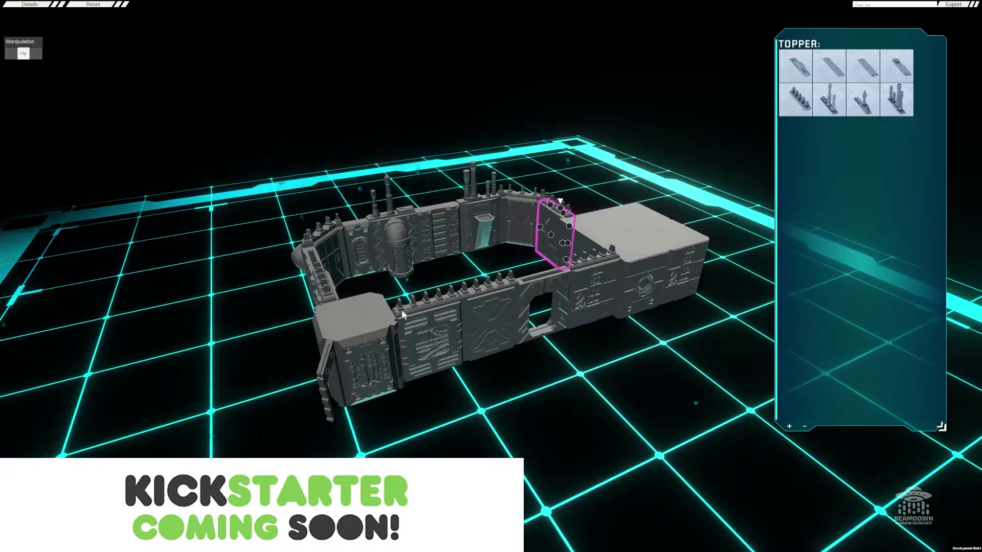
# Cap the front corner platform block with topper 003, after trying topper 024 and the pyramid topper on it.
pyautogui.moveTo(643, 361); pyautogui.dragTo(577, 405, button='middle')
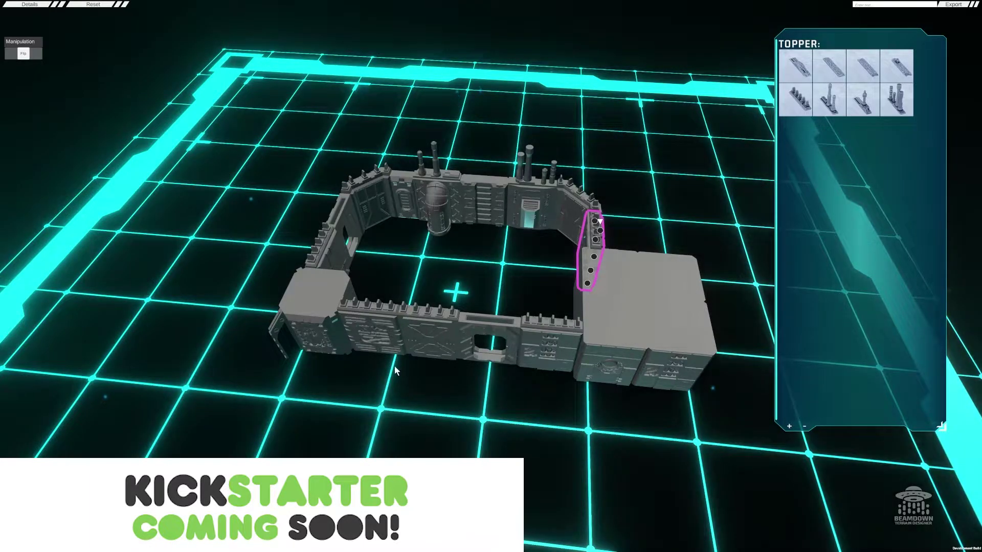
pyautogui.moveTo(461, 387); pyautogui.dragTo(412, 357, button='middle')
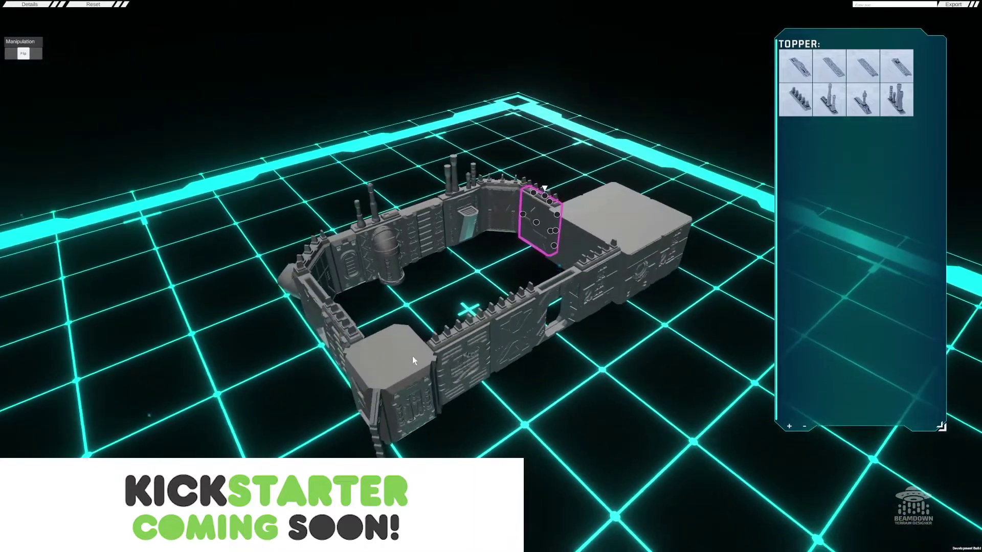
pyautogui.click(389, 355)
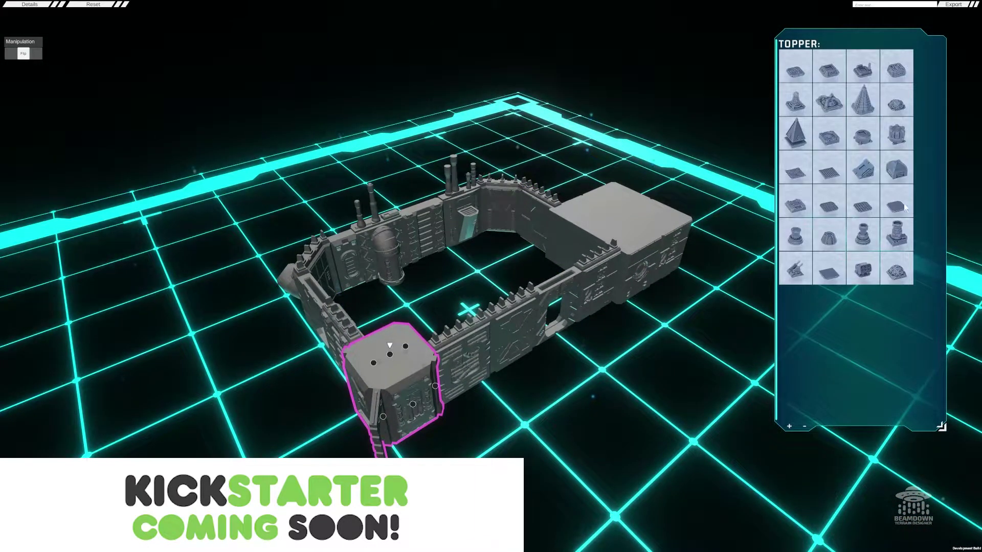
pyautogui.click(906, 238)
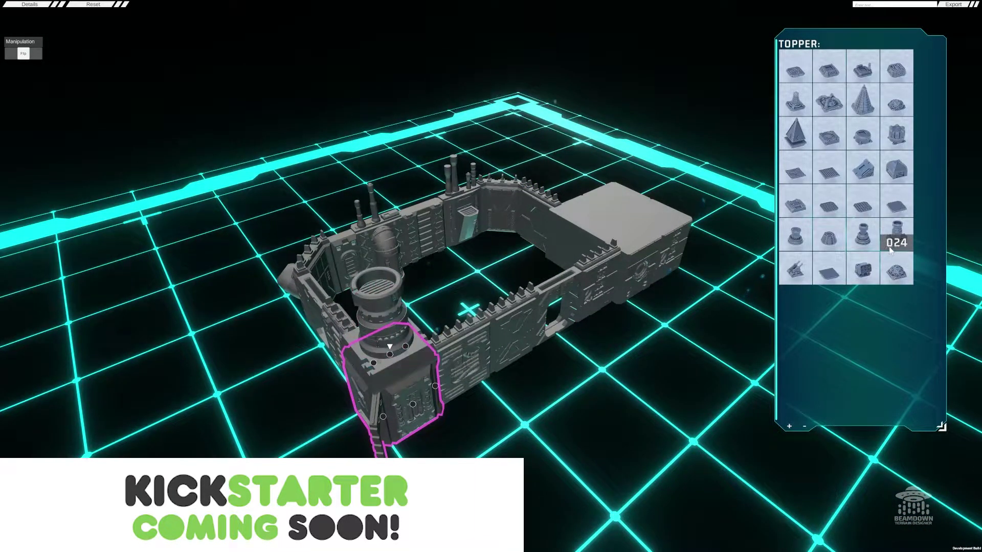
pyautogui.click(795, 133)
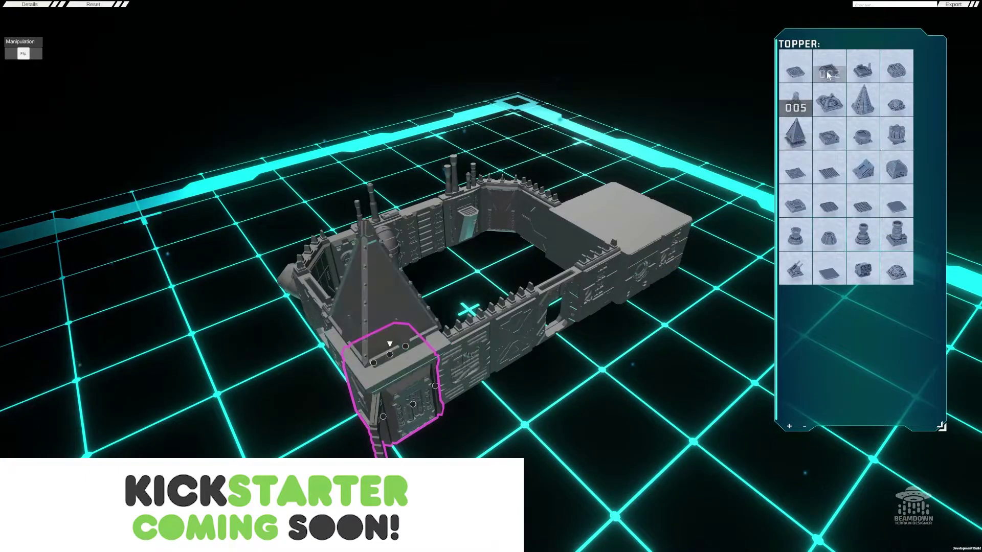
pyautogui.click(863, 67)
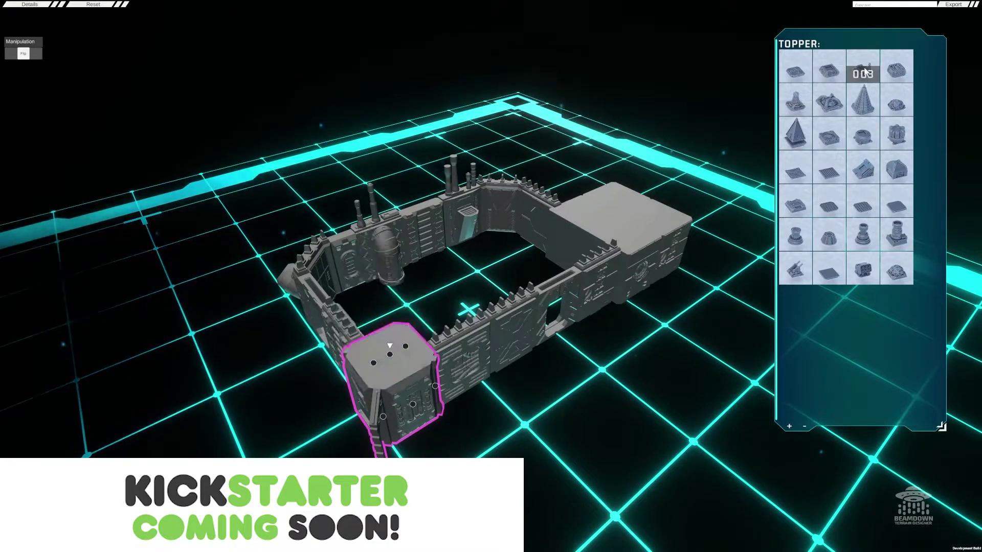
# Fit the horizontally slatted inset into the new corner topper, after trying the protruding pipe inset 008.
pyautogui.click(410, 339)
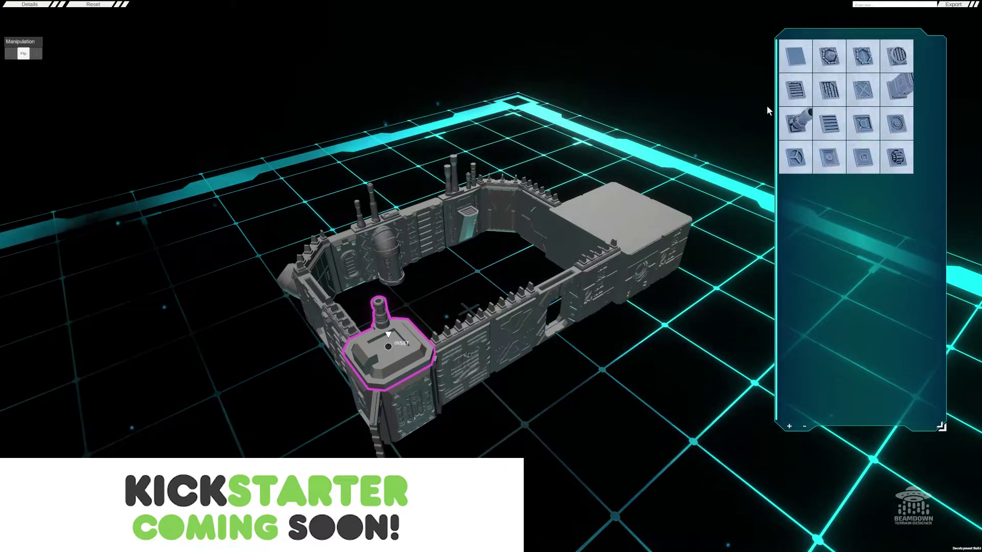
pyautogui.click(802, 124)
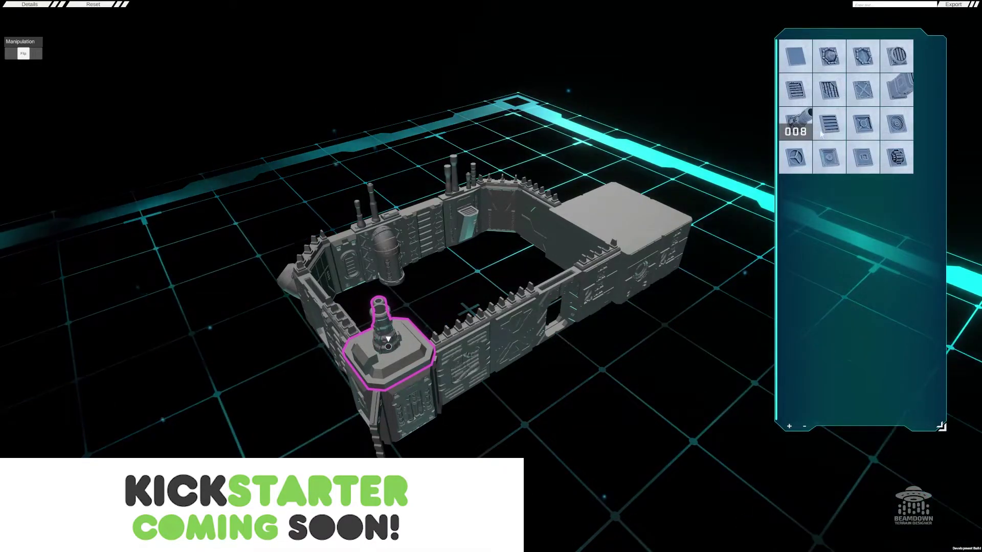
pyautogui.click(843, 124)
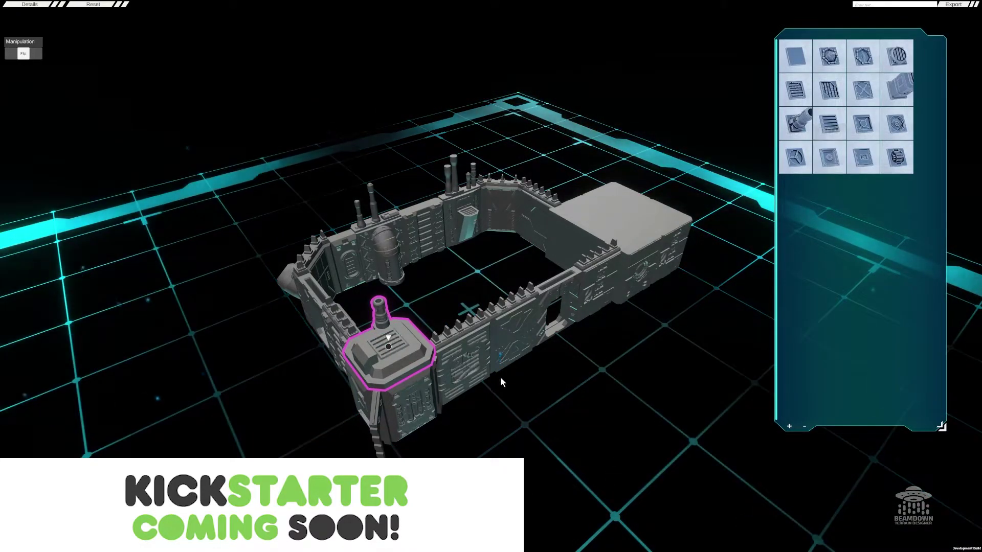
# Cover the top of the large platform with four square mesh floor tiles from the Floorbuilder parts.
pyautogui.moveTo(541, 338); pyautogui.dragTo(335, 342, button='middle')
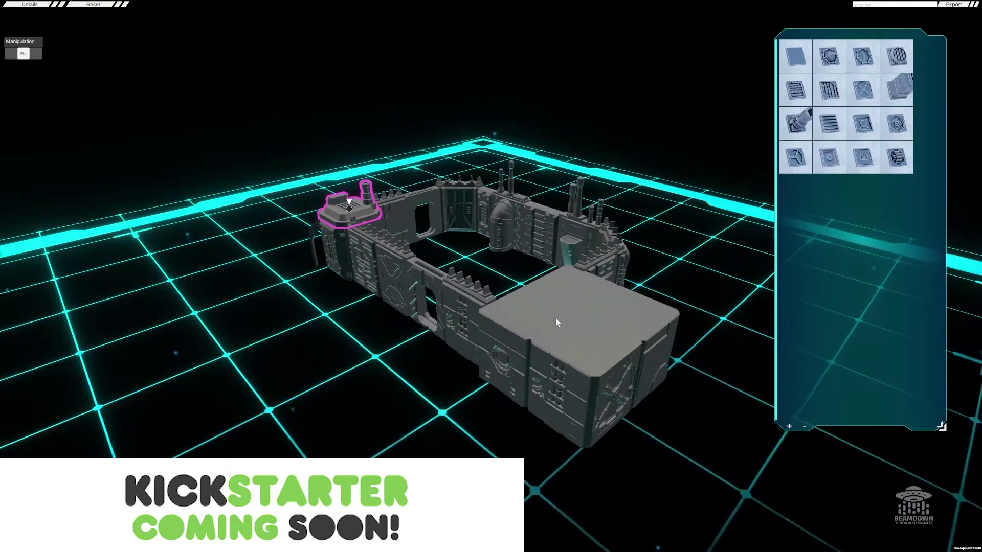
pyautogui.click(616, 305)
pyautogui.click(706, 241)
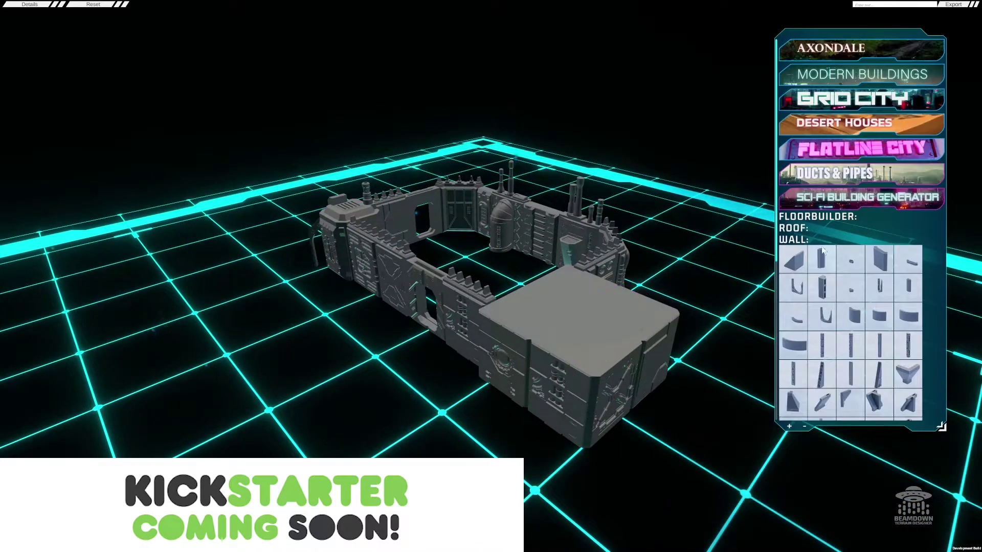
pyautogui.click(806, 220)
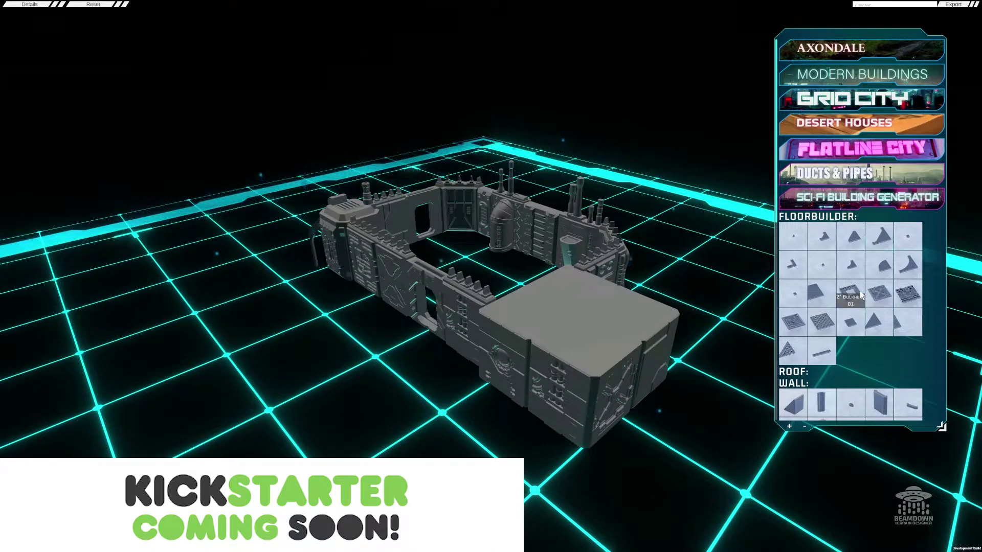
pyautogui.click(829, 331)
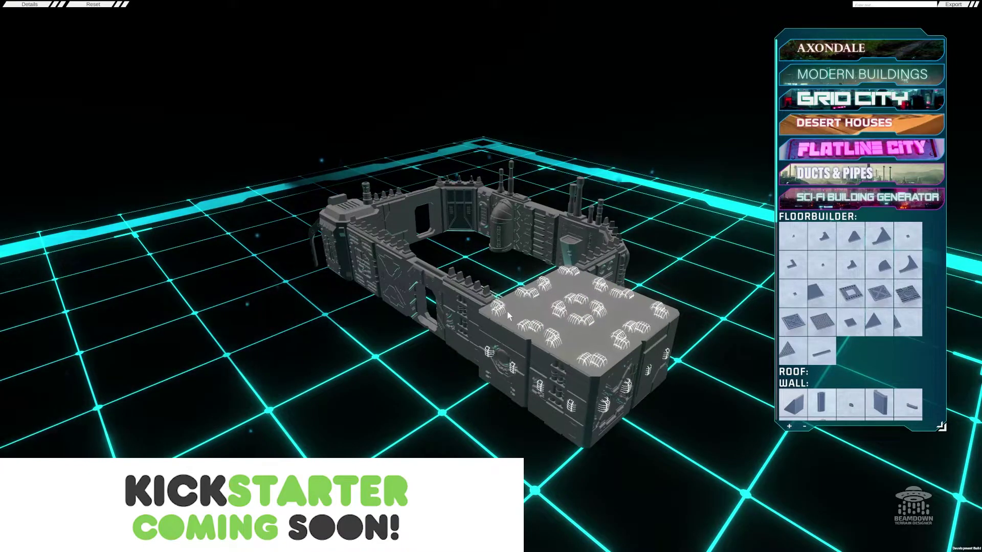
pyautogui.click(527, 307)
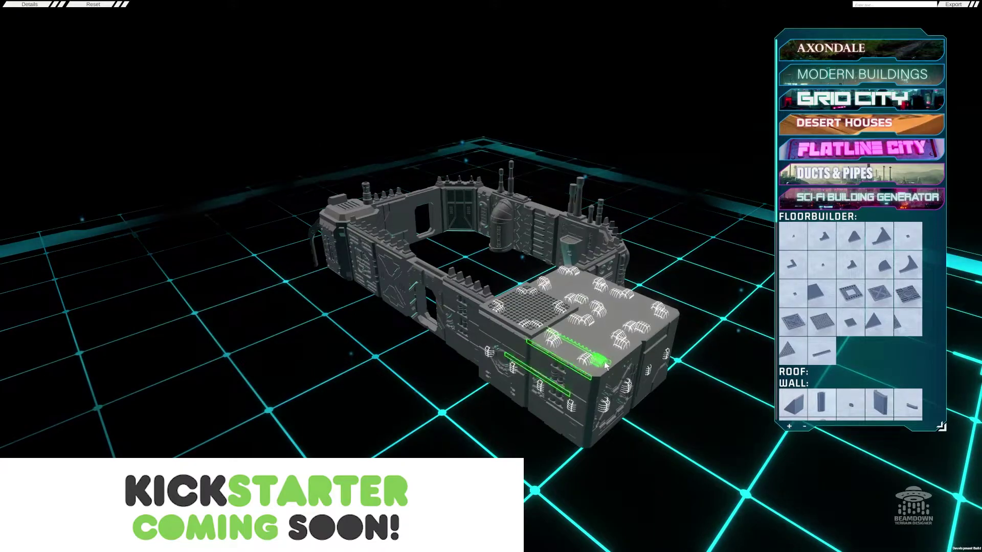
pyautogui.click(599, 332)
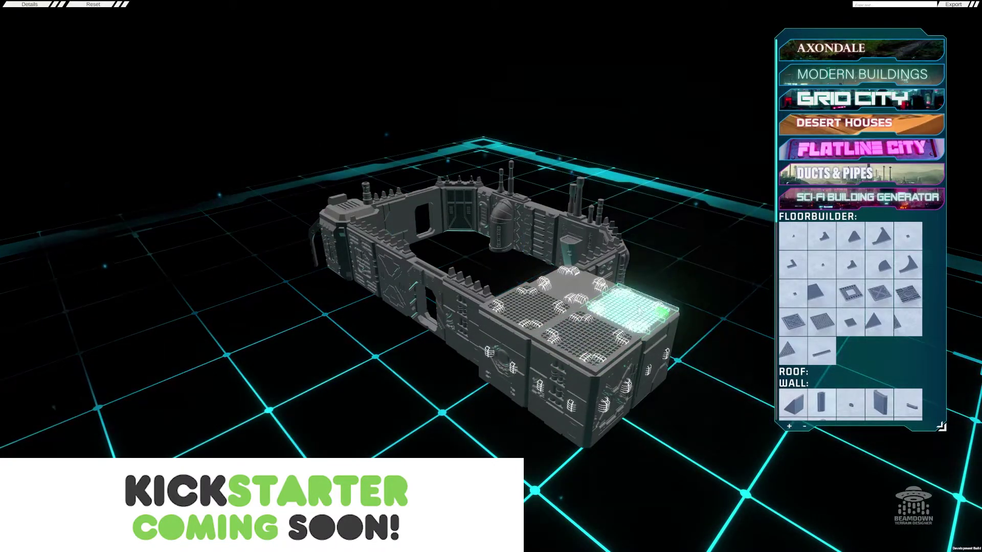
pyautogui.click(638, 310)
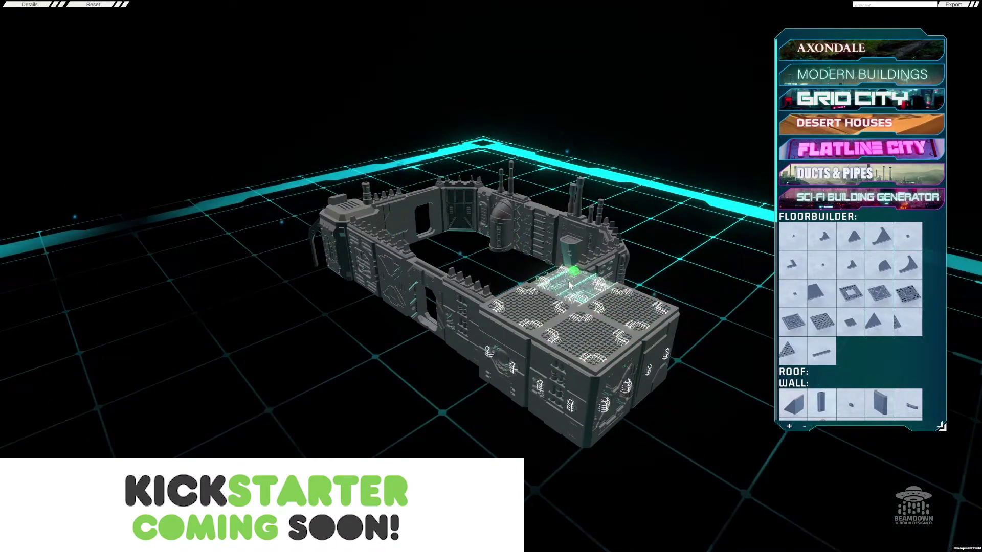
pyautogui.click(569, 284)
pyautogui.press('Escape')
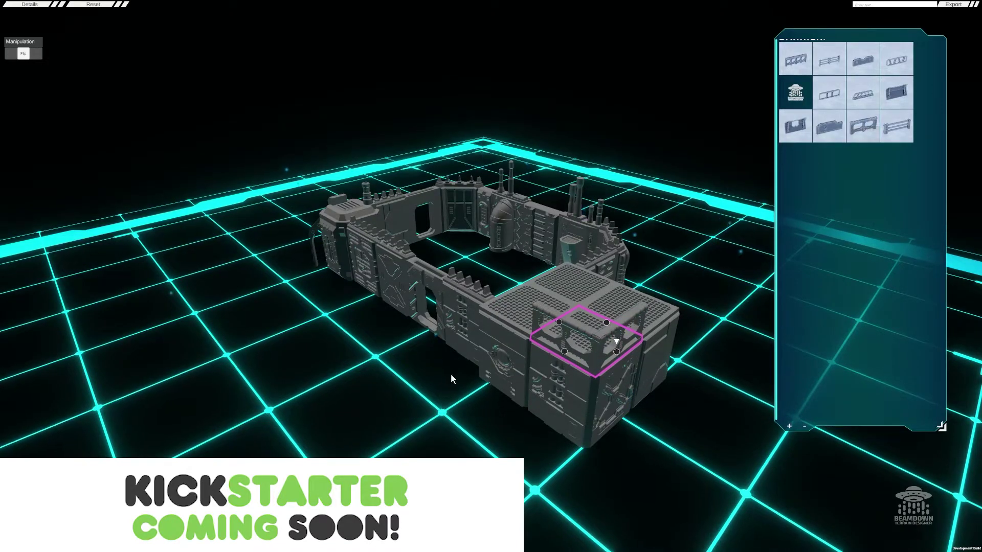
# Add the stair siding to the bare inner face of the large platform beside the back wall, and deselect the block.
pyautogui.moveTo(453, 377); pyautogui.dragTo(813, 399, button='middle')
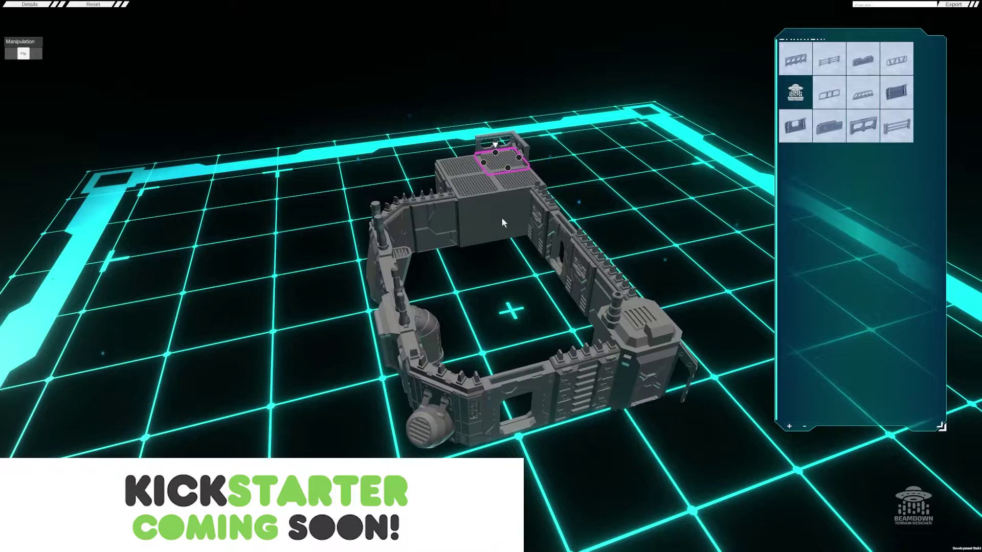
pyautogui.click(490, 226)
pyautogui.click(480, 222)
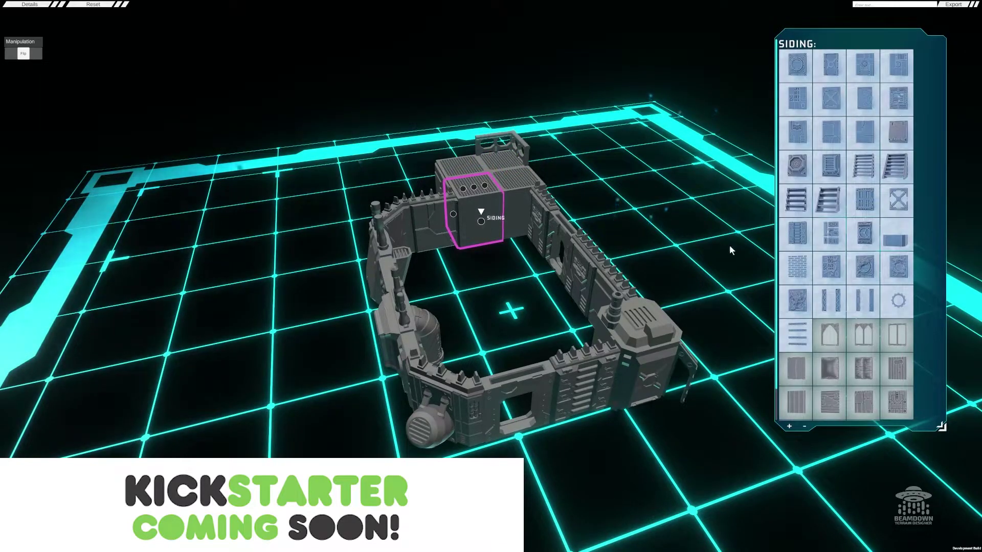
pyautogui.click(819, 202)
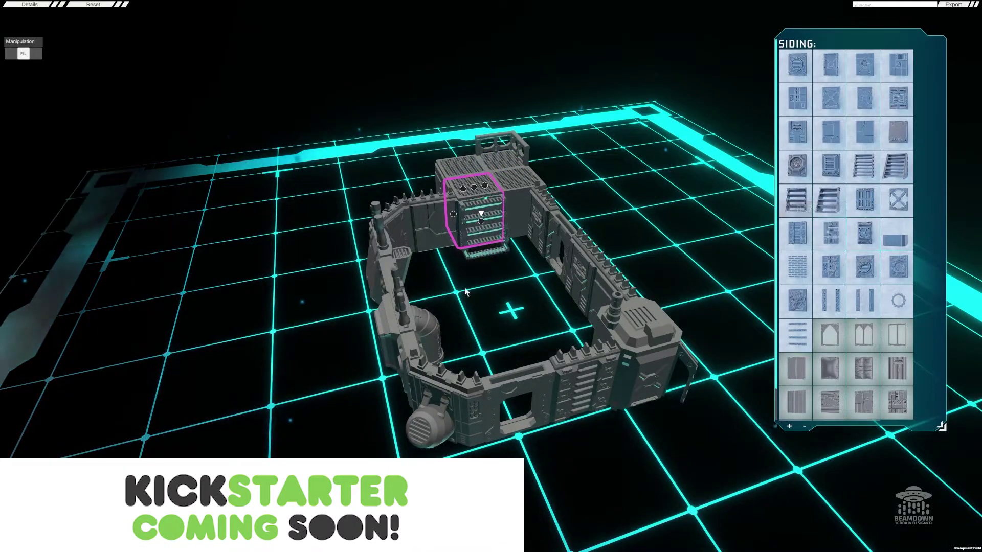
pyautogui.moveTo(542, 297); pyautogui.dragTo(282, 293, button='middle')
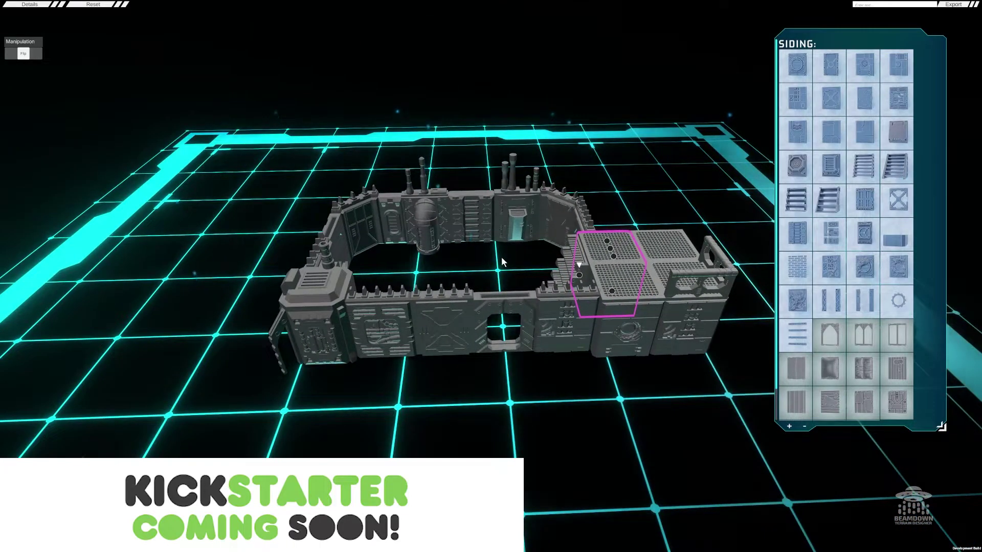
pyautogui.moveTo(495, 256)
pyautogui.mouseDown(button='middle')
pyautogui.moveTo(492, 245)
pyautogui.moveTo(453, 258)
pyautogui.moveTo(463, 270)
pyautogui.moveTo(490, 269)
pyautogui.mouseUp(button='middle')
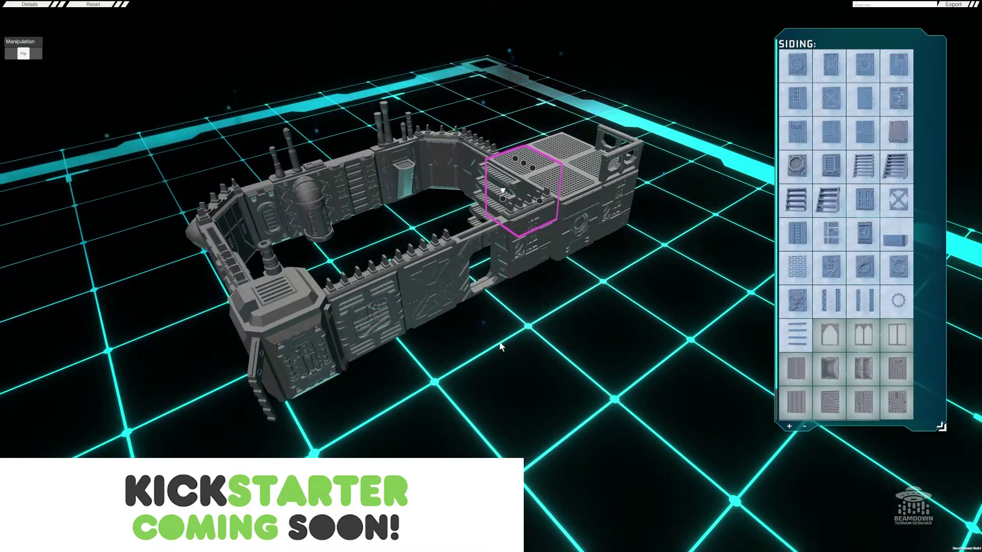
pyautogui.click(506, 312)
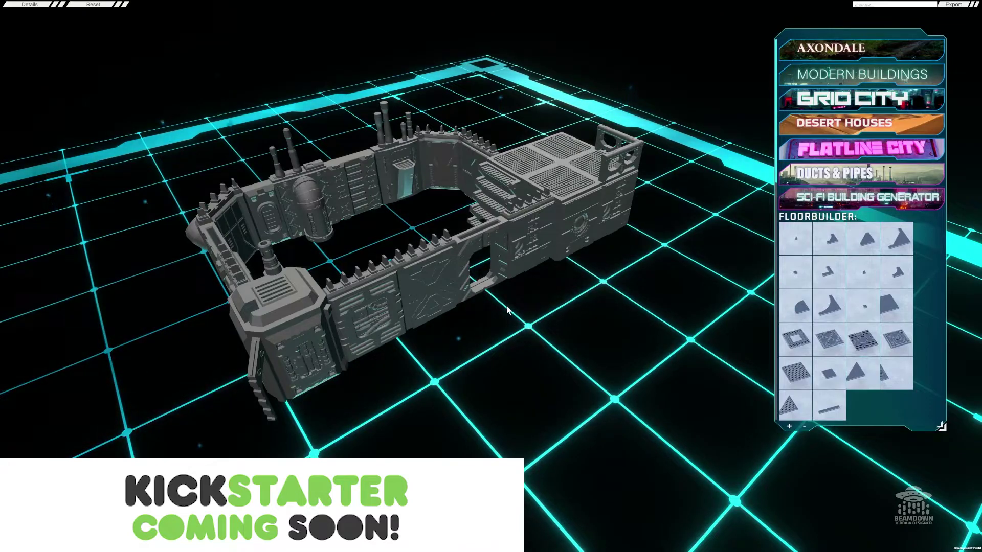